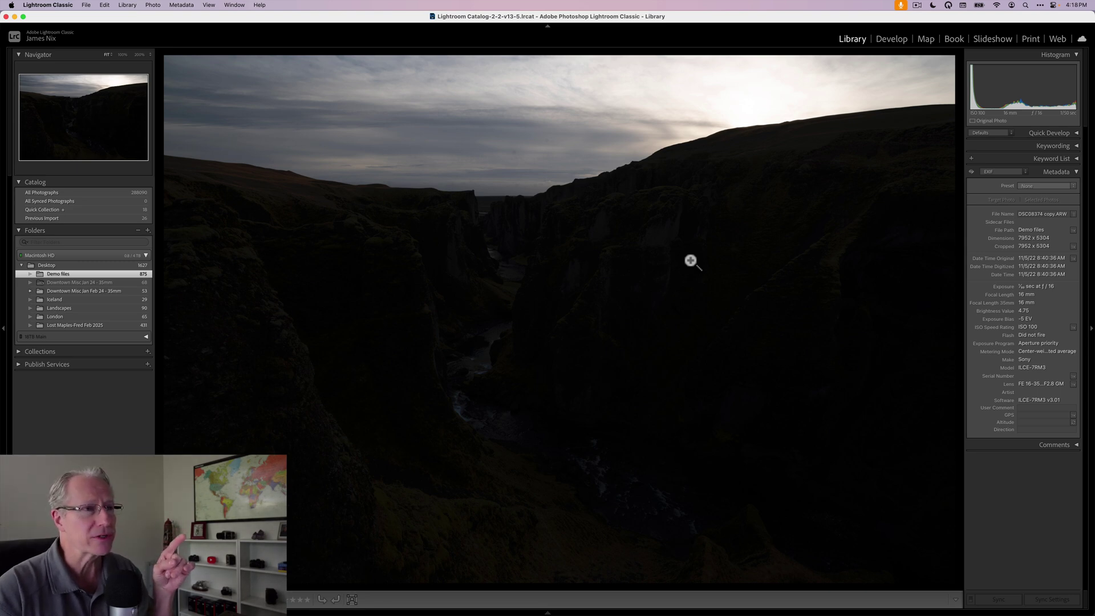
# Step: Step through the canyon's bracketed exposures and finished HDR, then show the Demo files folder as thumbnails
pyautogui.press('Right')
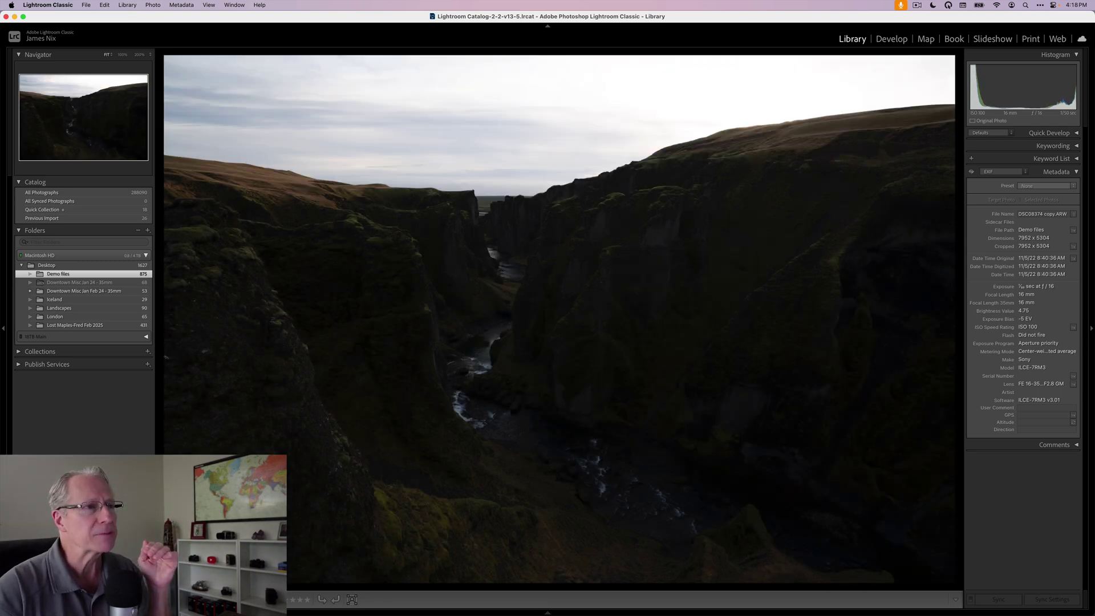
pyautogui.press('Right')
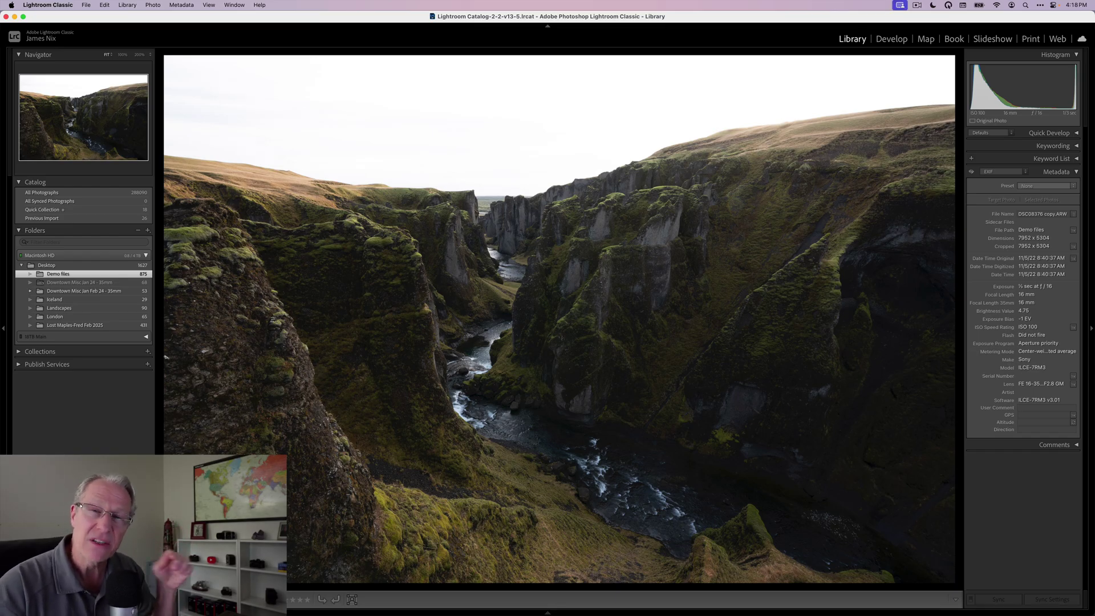
pyautogui.press('Left')
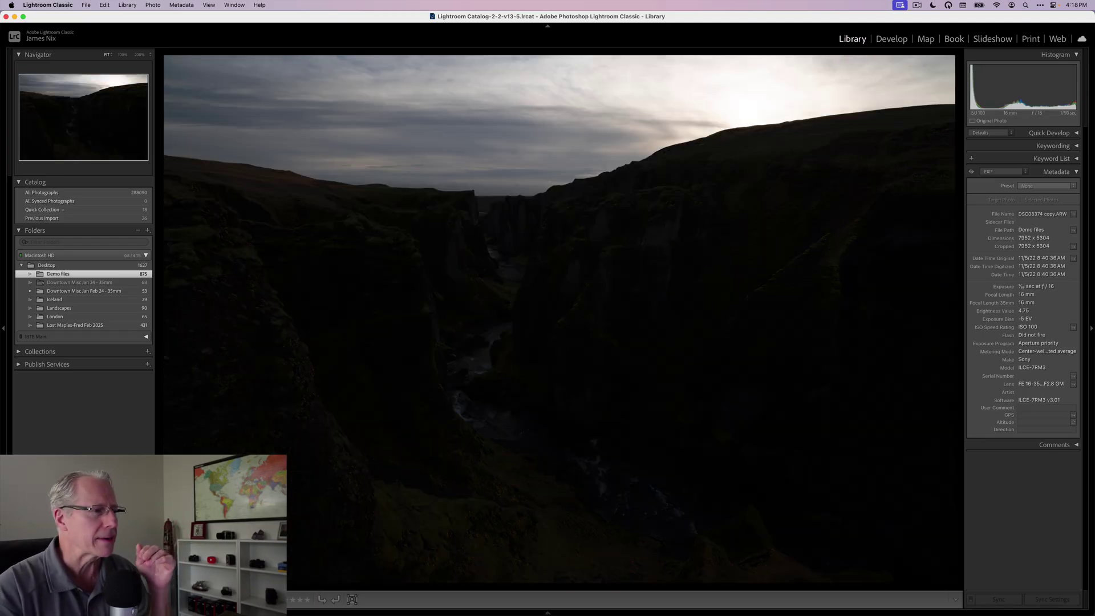
pyautogui.press('Left')
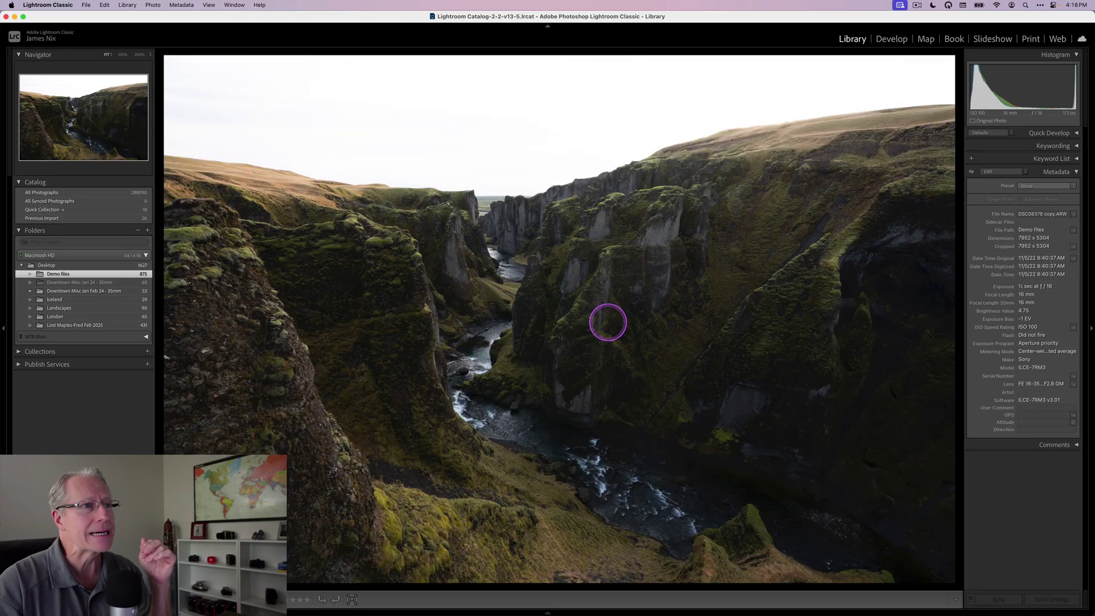
pyautogui.press('Left')
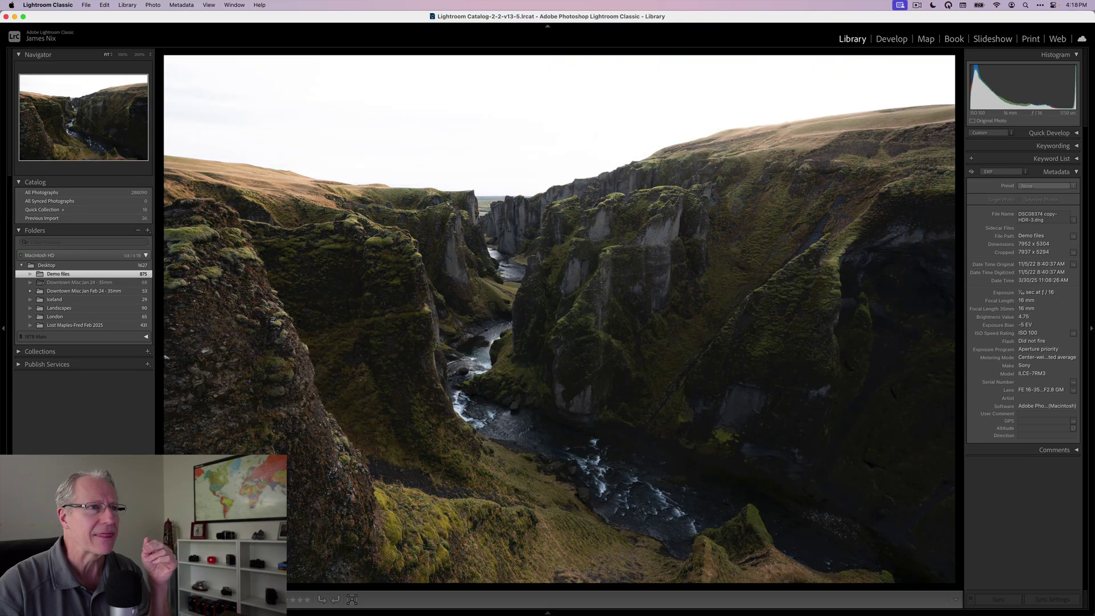
pyautogui.press('Right')
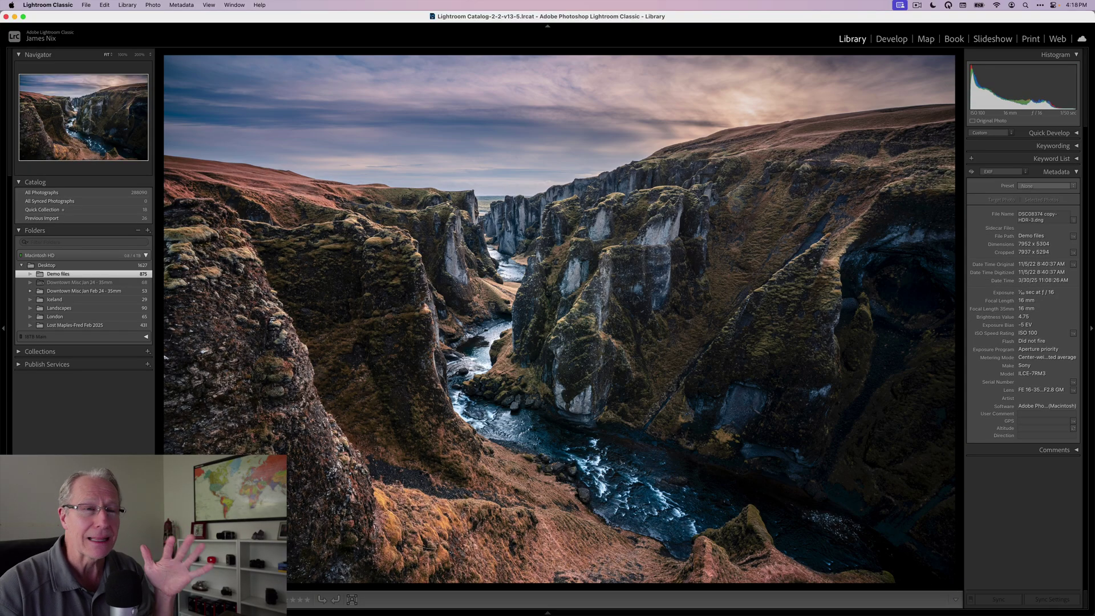
pyautogui.press('Right')
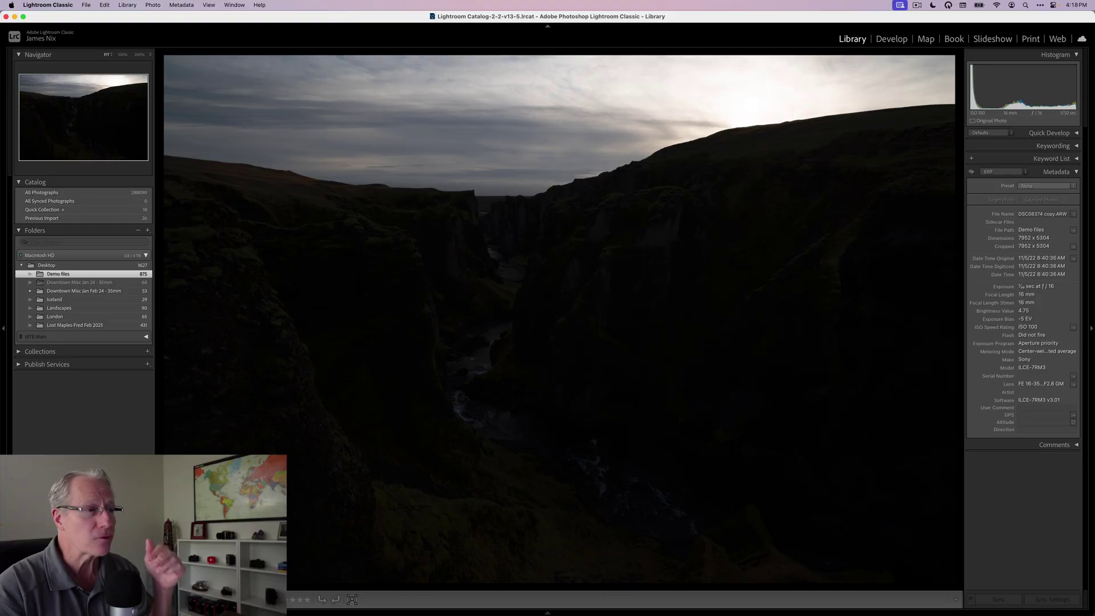
pyautogui.press('g')
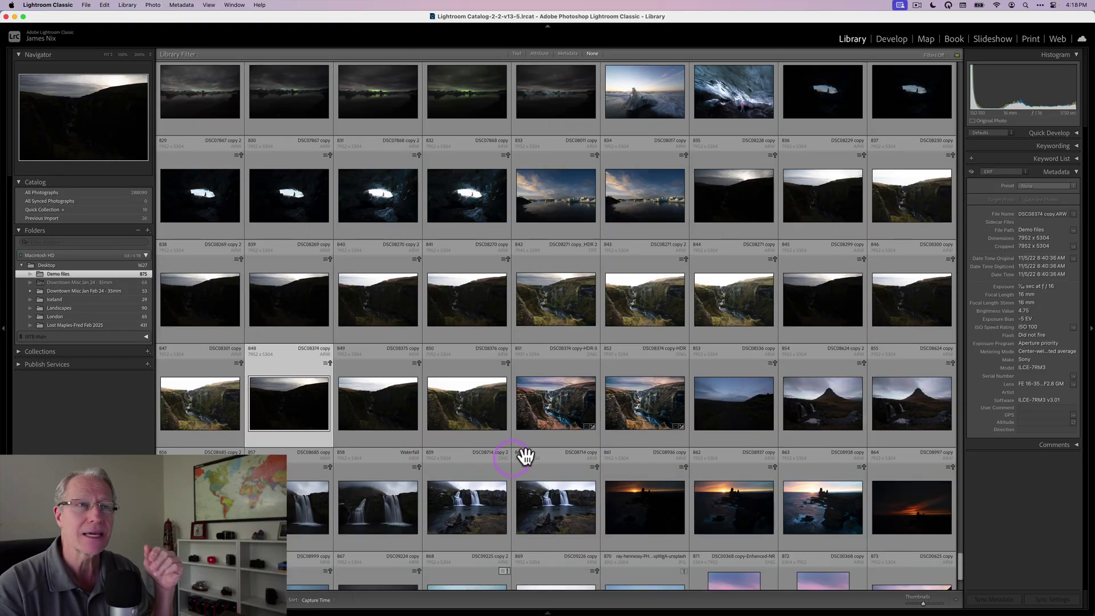
# Step: Merge canyon thumbnails 848–850 into an HDR with Auto Settings left on
pyautogui.keyDown('shift'); pyautogui.click(448, 408); pyautogui.keyUp('shift')
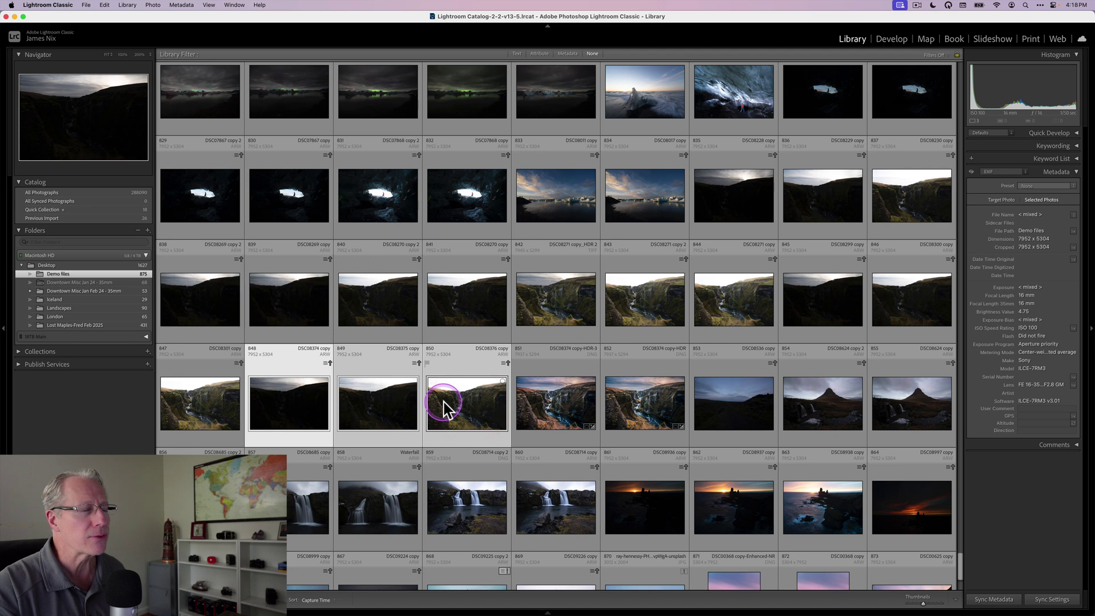
pyautogui.rightClick(464, 404)
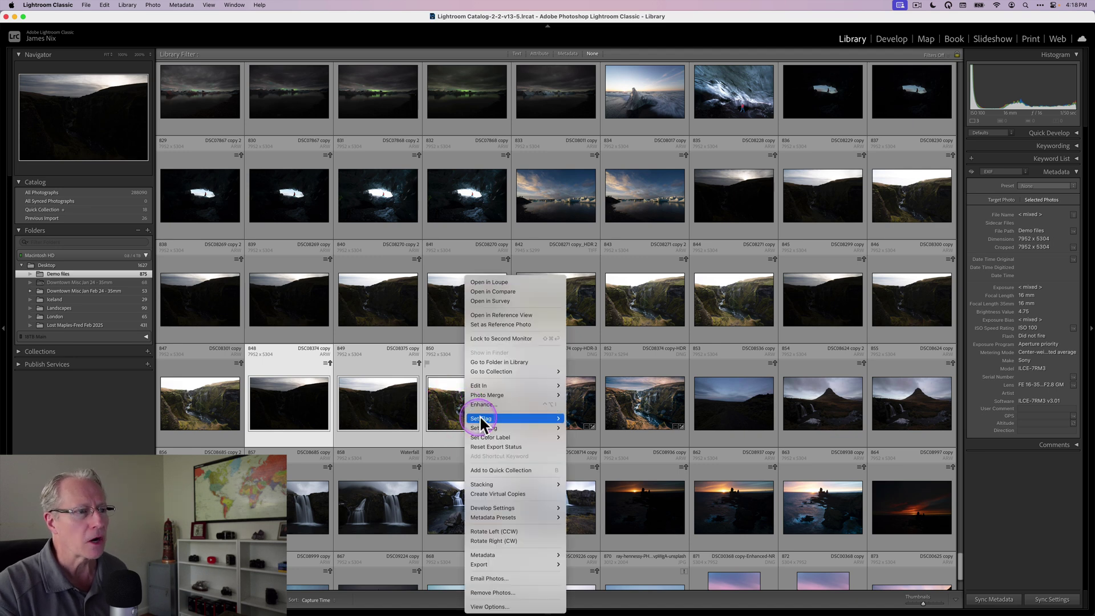
pyautogui.moveTo(513, 396)
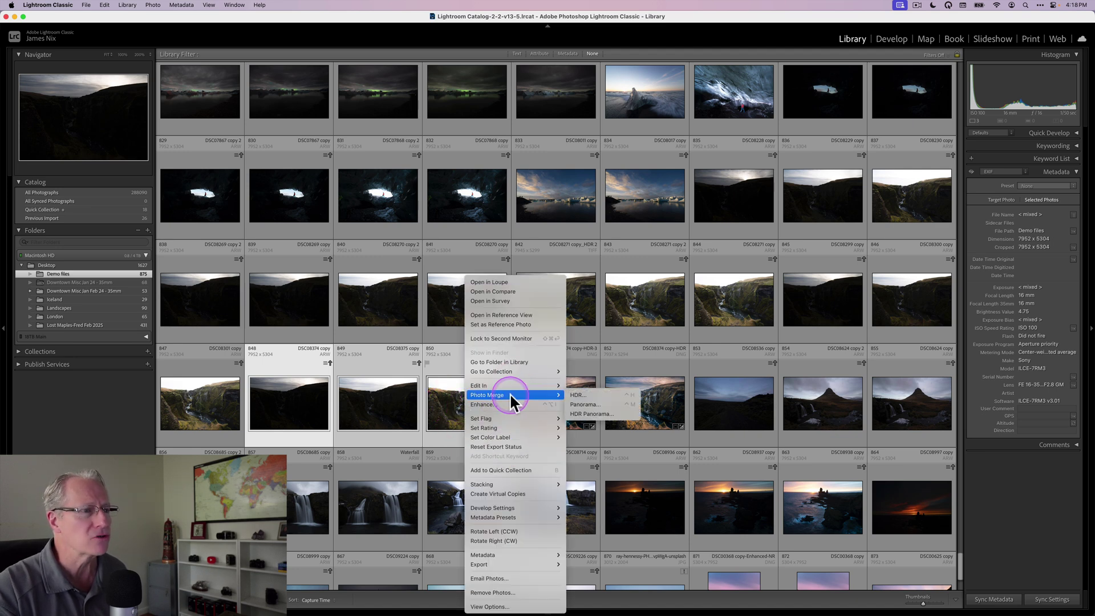
pyautogui.click(587, 394)
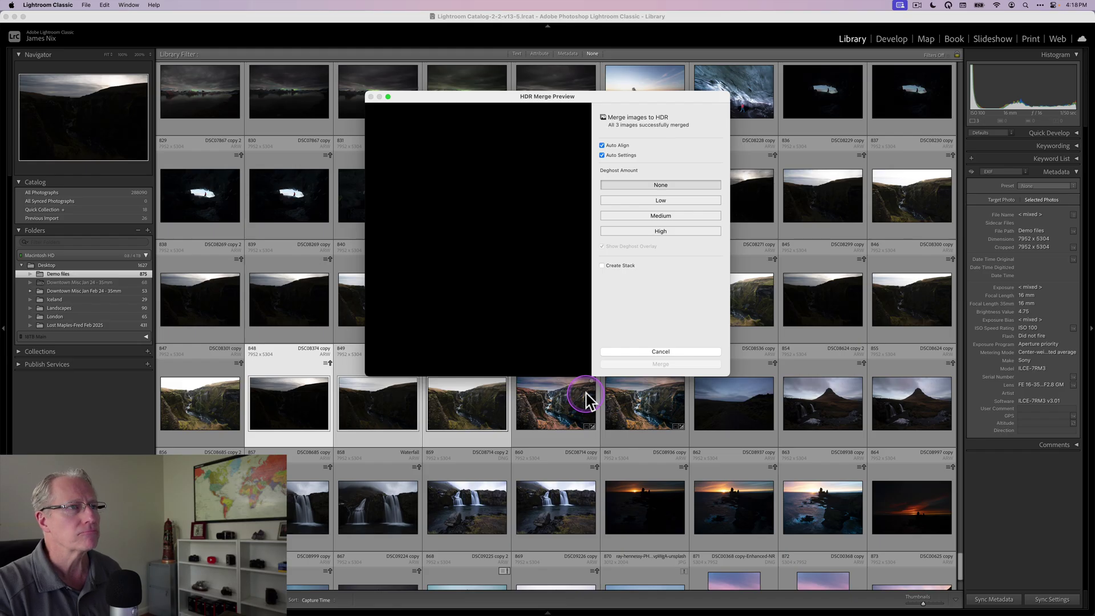
pyautogui.click(602, 155)
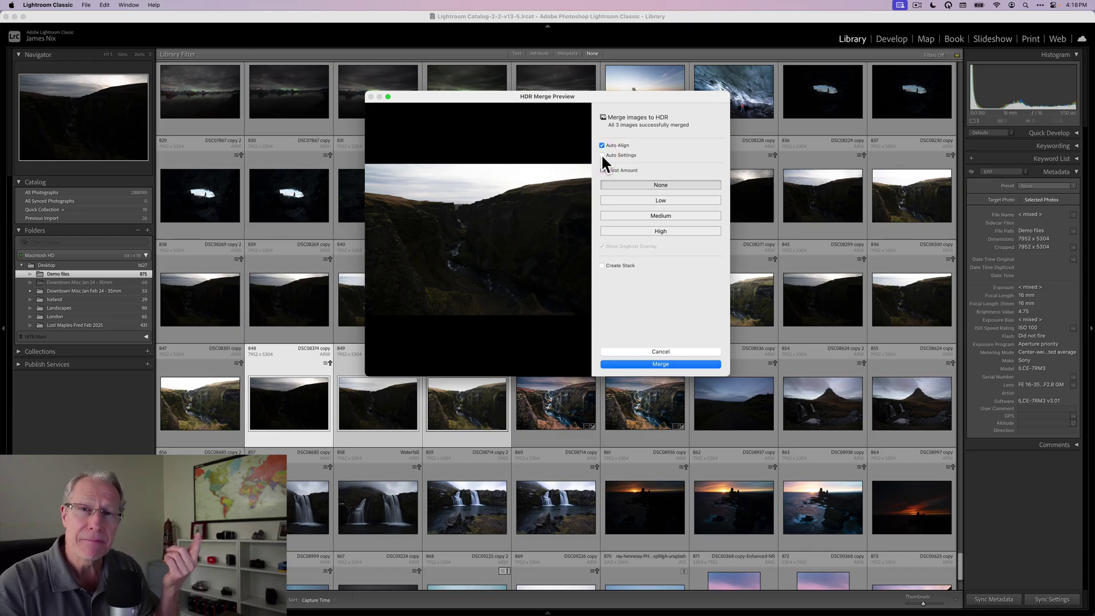
pyautogui.click(601, 155)
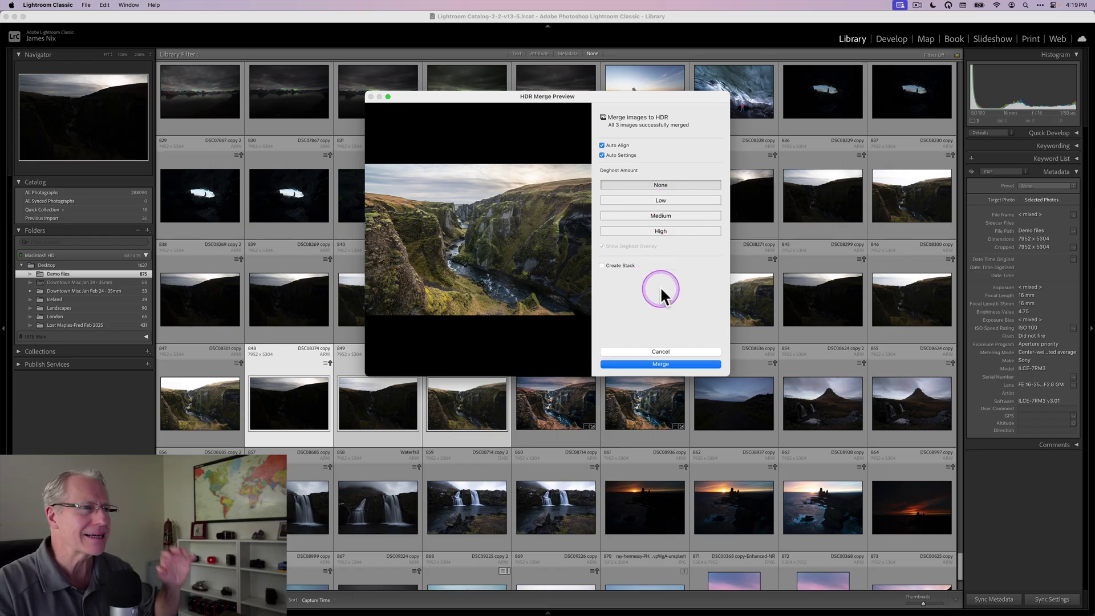
pyautogui.click(661, 364)
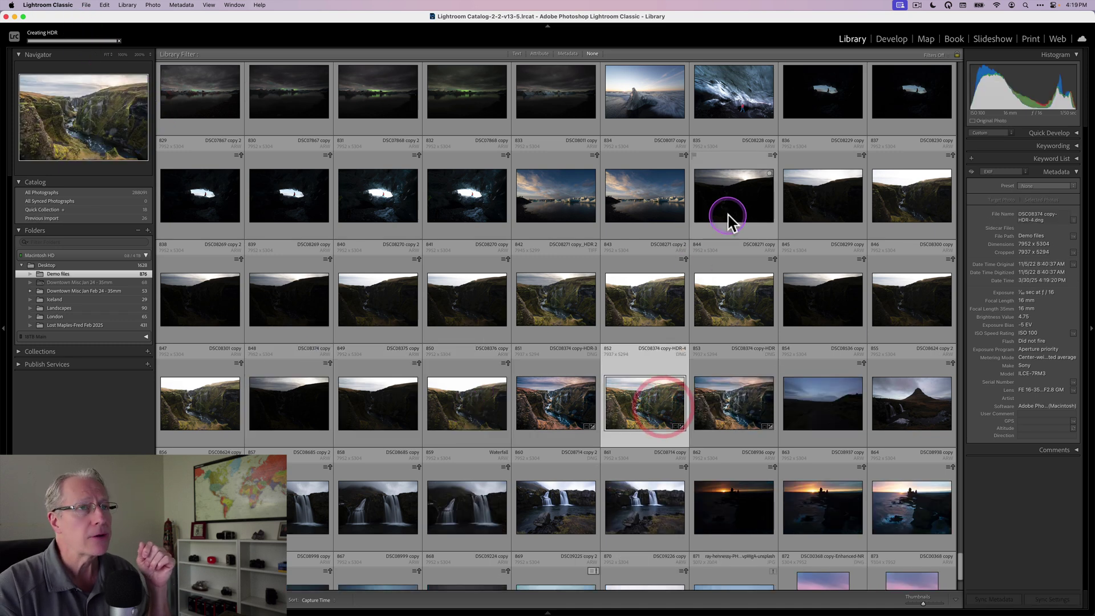
# Step: Open the new canyon HDR in Develop and toggle its Basic adjustments off and on
pyautogui.click(892, 40)
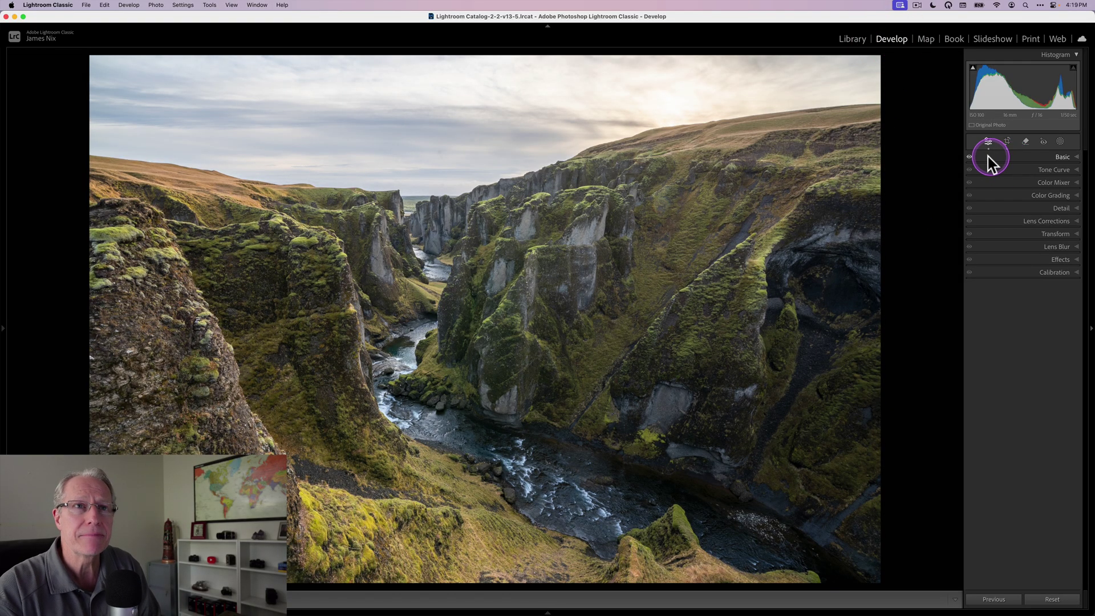
pyautogui.click(969, 158)
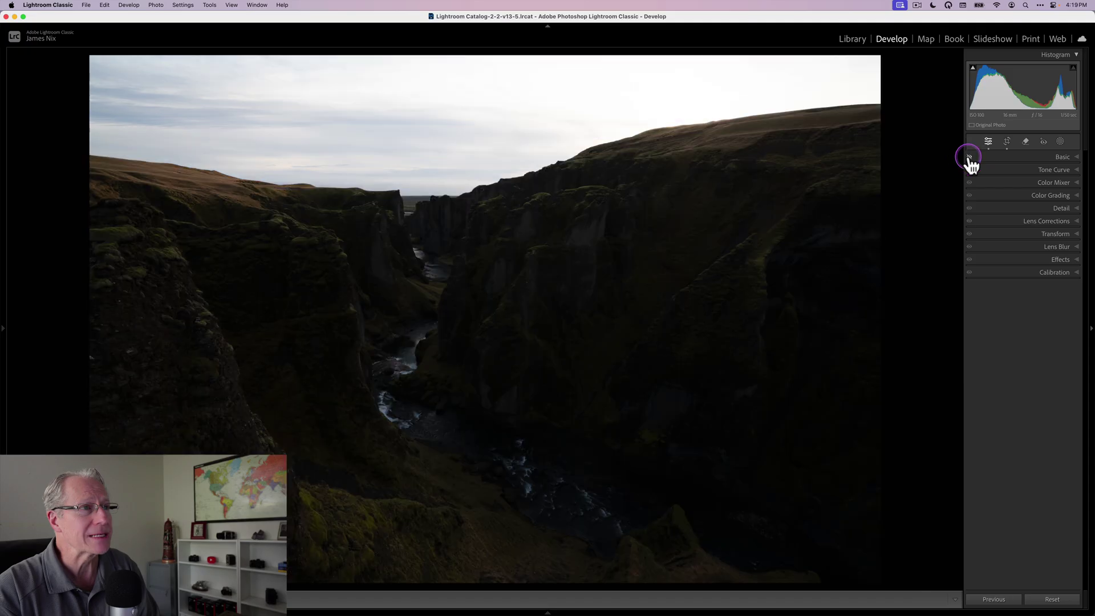
pyautogui.click(970, 158)
pyautogui.click(969, 157)
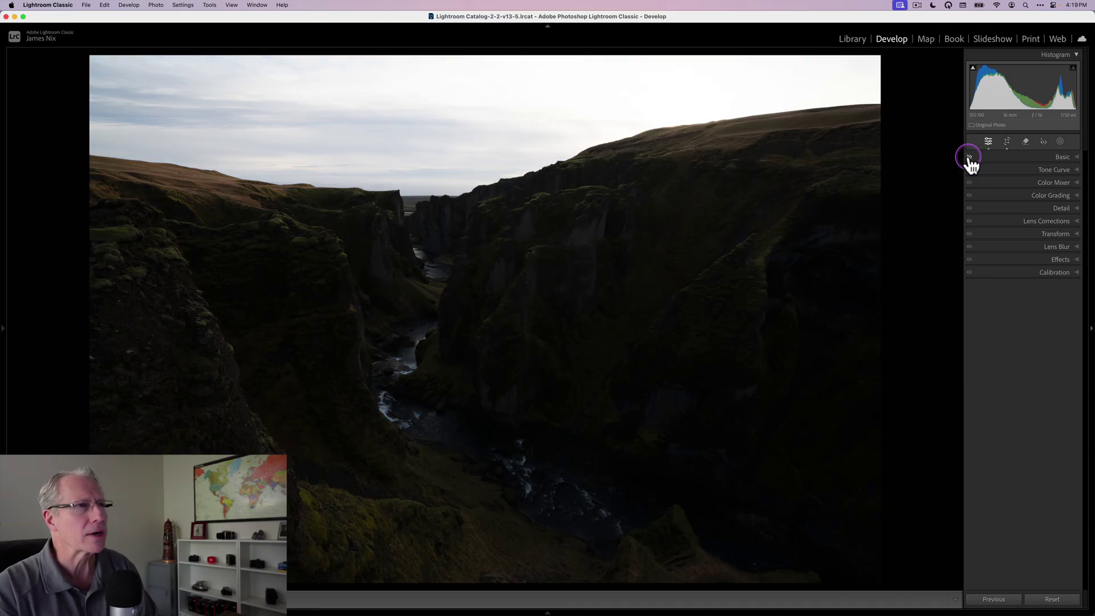
pyautogui.click(969, 157)
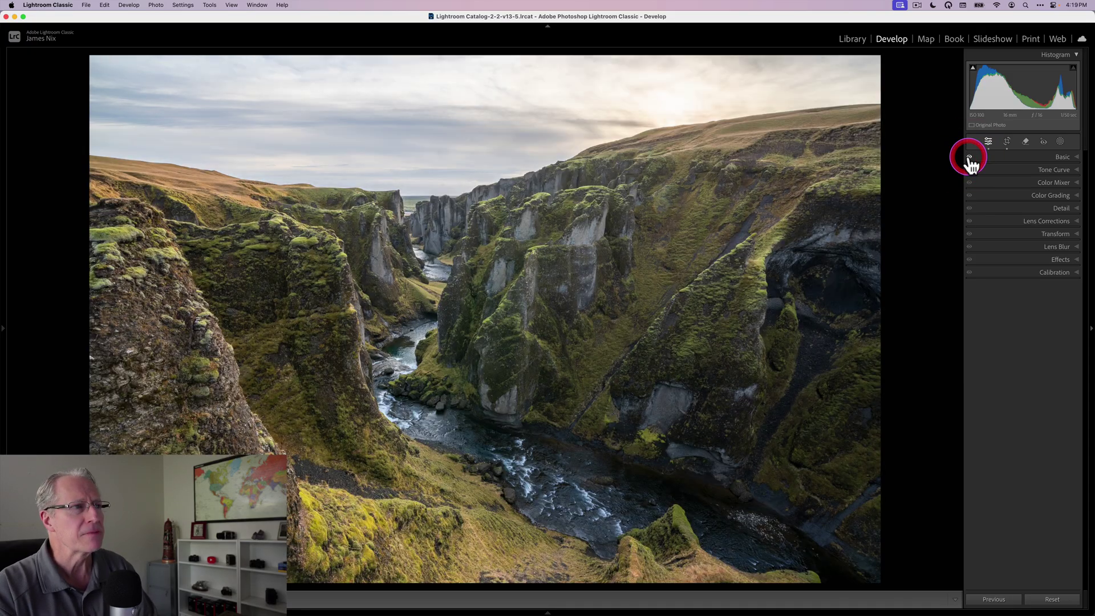
# Step: Set Exposure to +1.05 in the Basic panel
pyautogui.click(1013, 160)
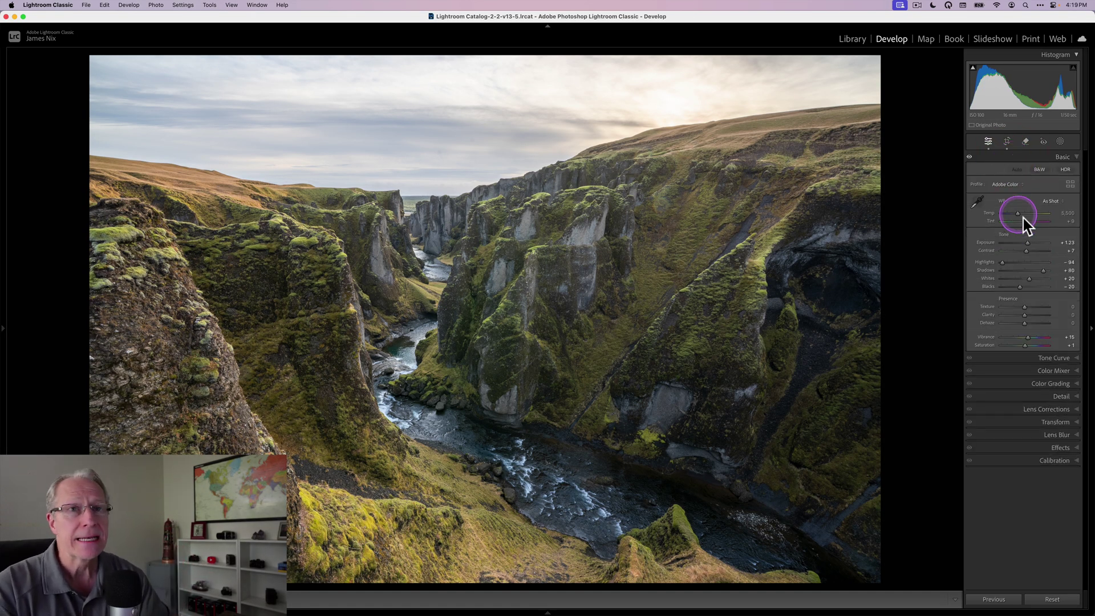
pyautogui.click(1050, 241)
pyautogui.click(1063, 242)
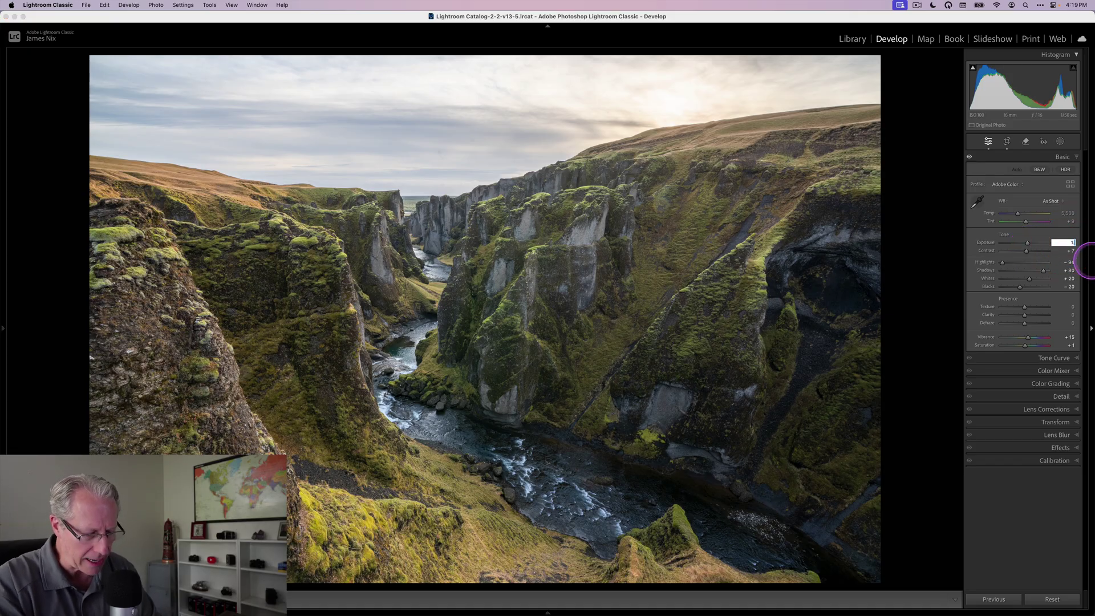
pyautogui.write('1.05')
pyautogui.press('Return')
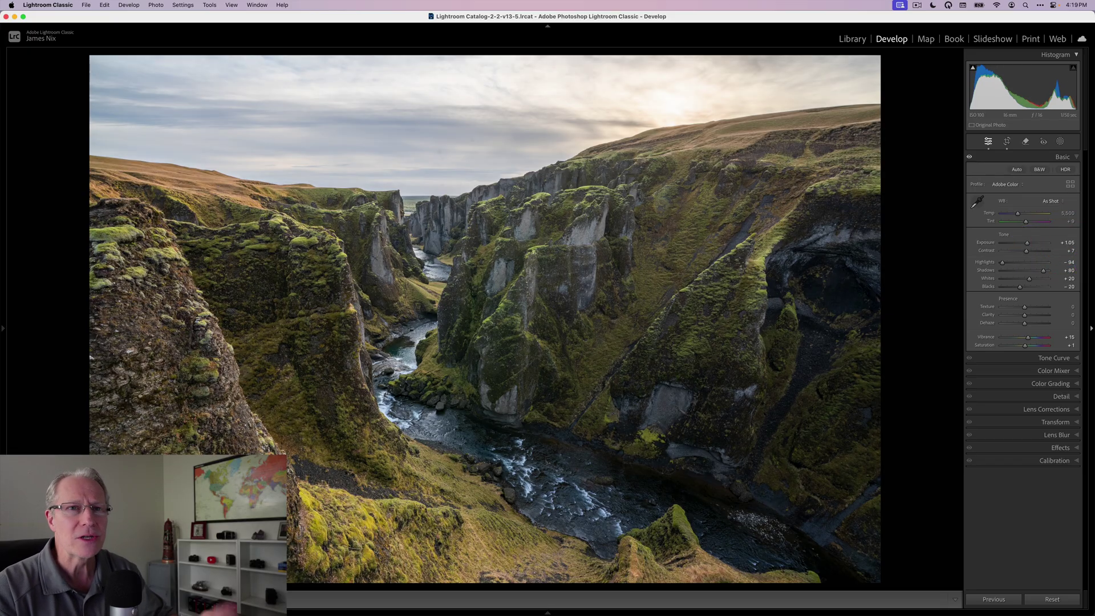
pyautogui.click(1089, 279)
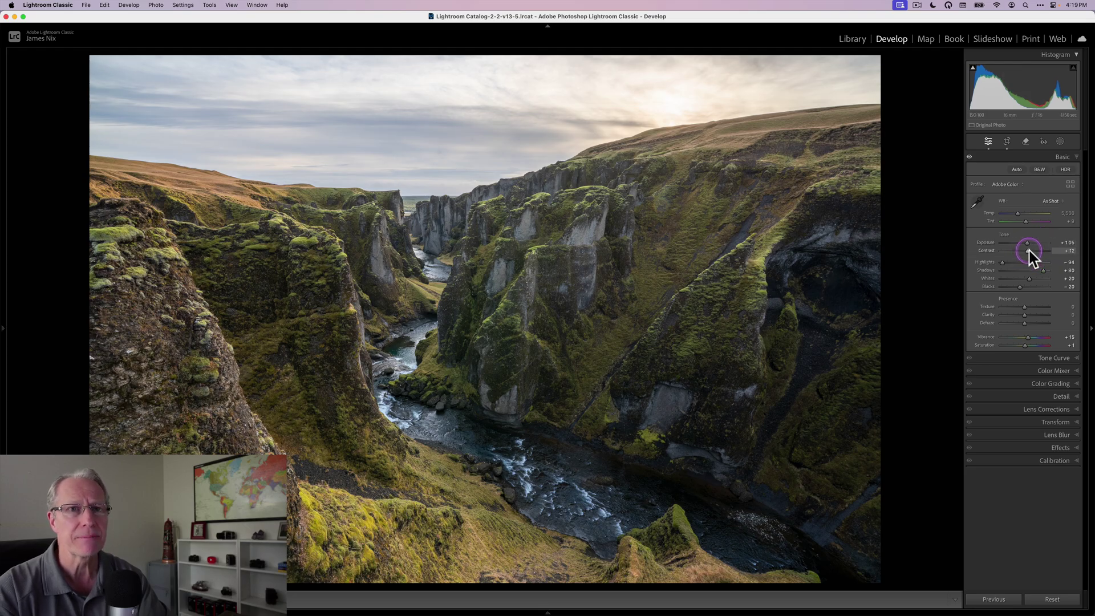
# Step: Raise Contrast to +17, adjust Whites, add a little Clarity and reset Vibrance to 0
pyautogui.moveTo(1030, 251); pyautogui.dragTo(1030, 279)
pyautogui.click(1030, 278)
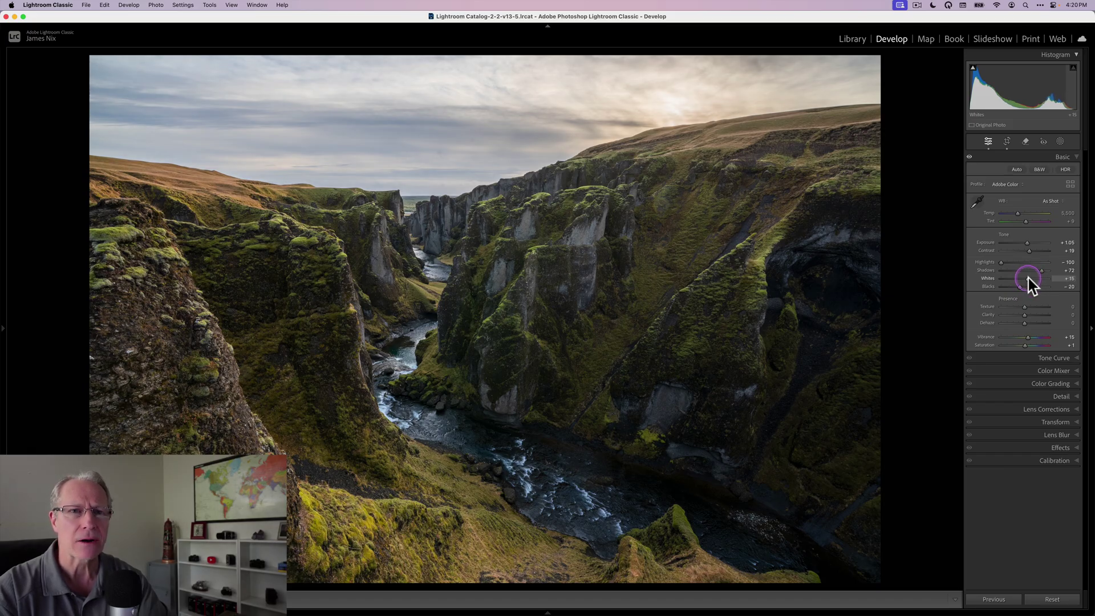
pyautogui.click(1028, 278)
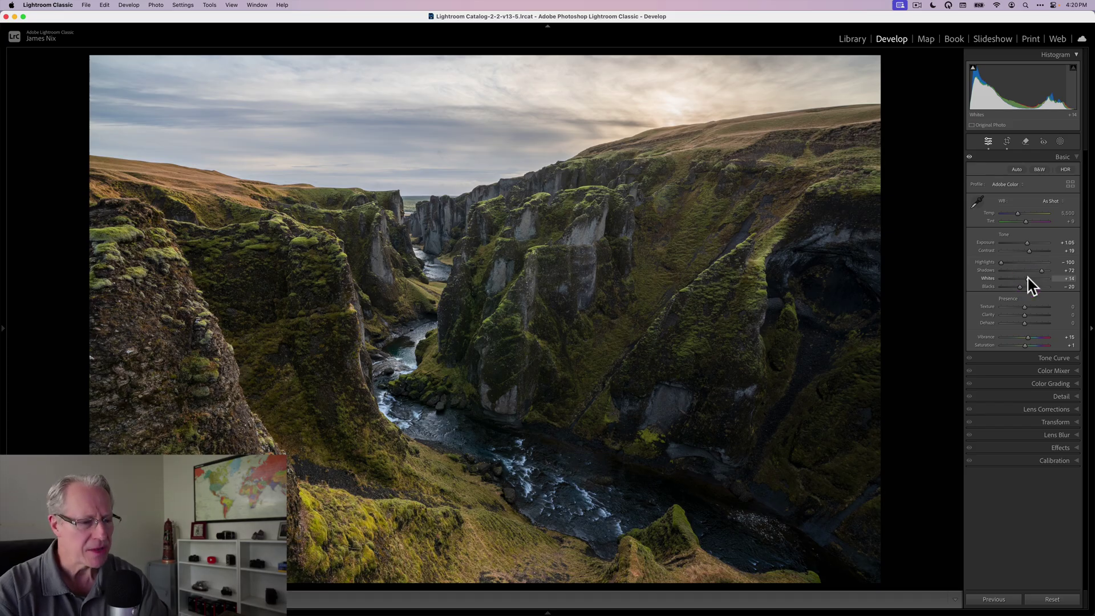
pyautogui.click(1030, 279)
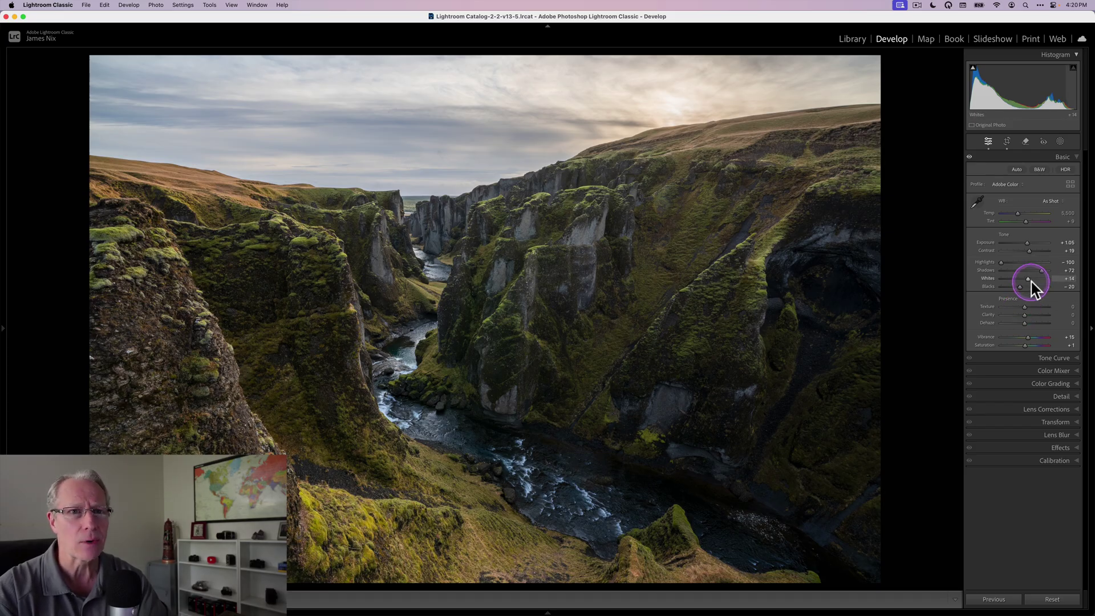
pyautogui.click(1025, 318)
pyautogui.moveTo(1025, 313); pyautogui.dragTo(1027, 314)
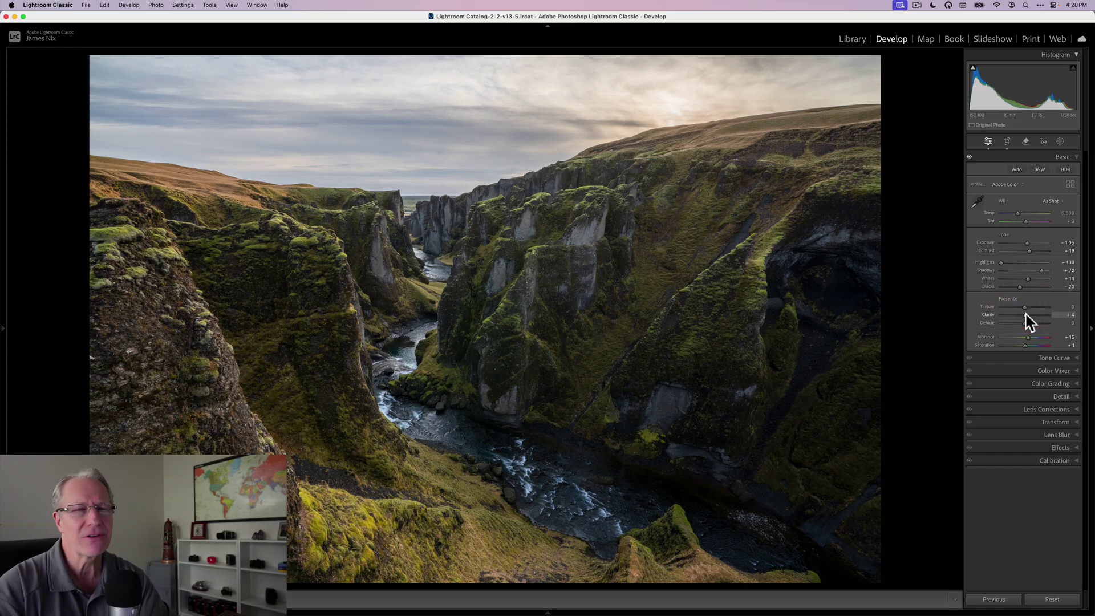
pyautogui.moveTo(1026, 336); pyautogui.dragTo(1027, 338)
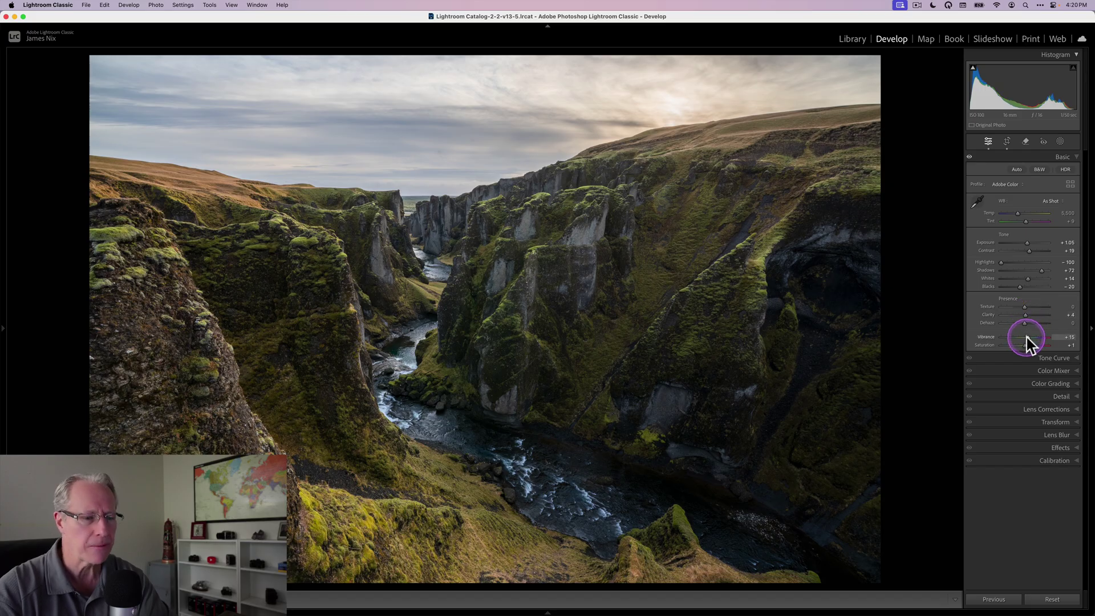
pyautogui.doubleClick(1027, 341)
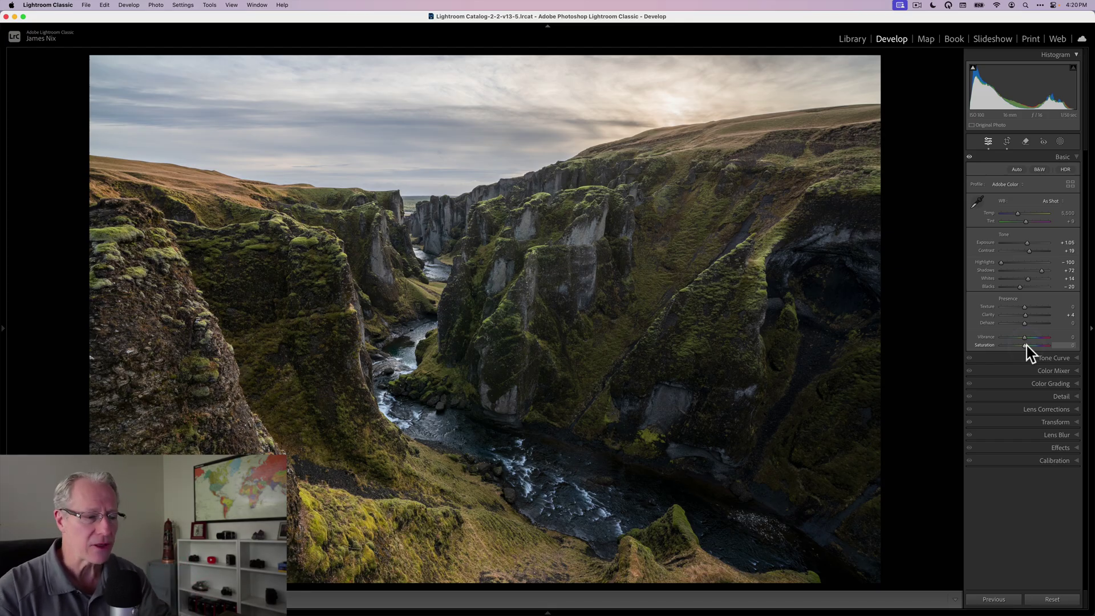
# Step: Set the white balance Temp to 5,285
pyautogui.click(1067, 212)
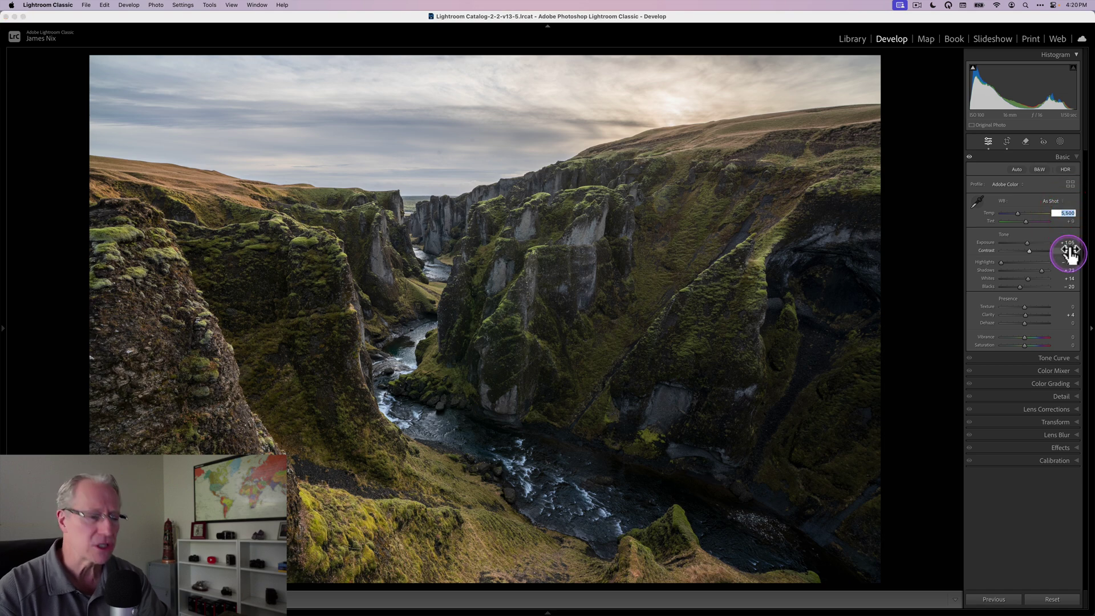
pyautogui.write('5285')
pyautogui.press('Return')
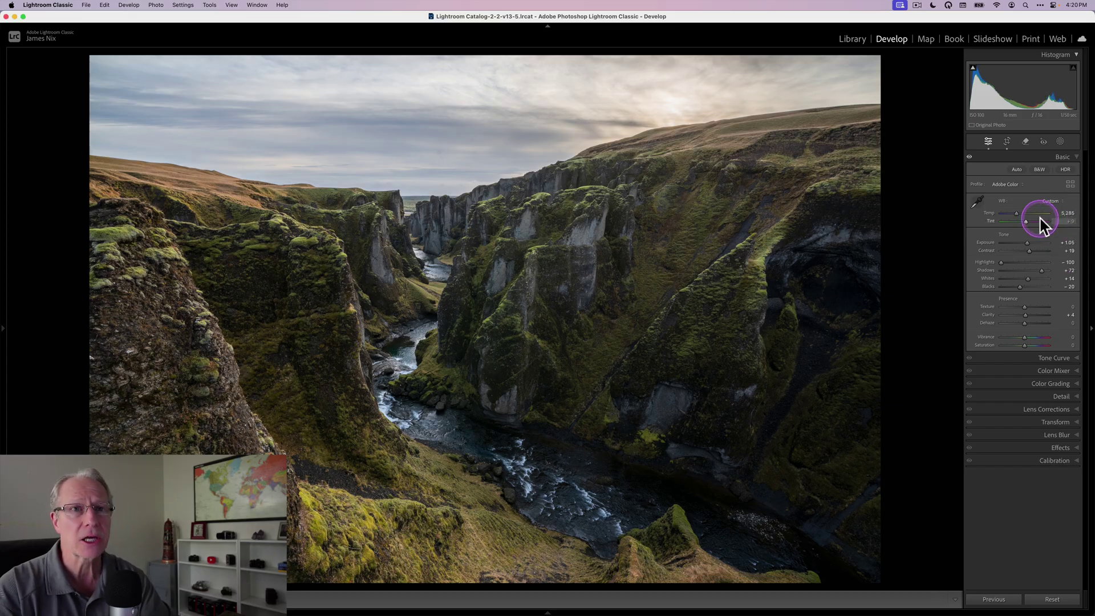
# Step: Set the white balance Tint to +14
pyautogui.press('Up')
pyautogui.press('Up')
pyautogui.press('Up')
pyautogui.press('Up')
pyautogui.press('Up')
pyautogui.press('Down')
pyautogui.press('Down')
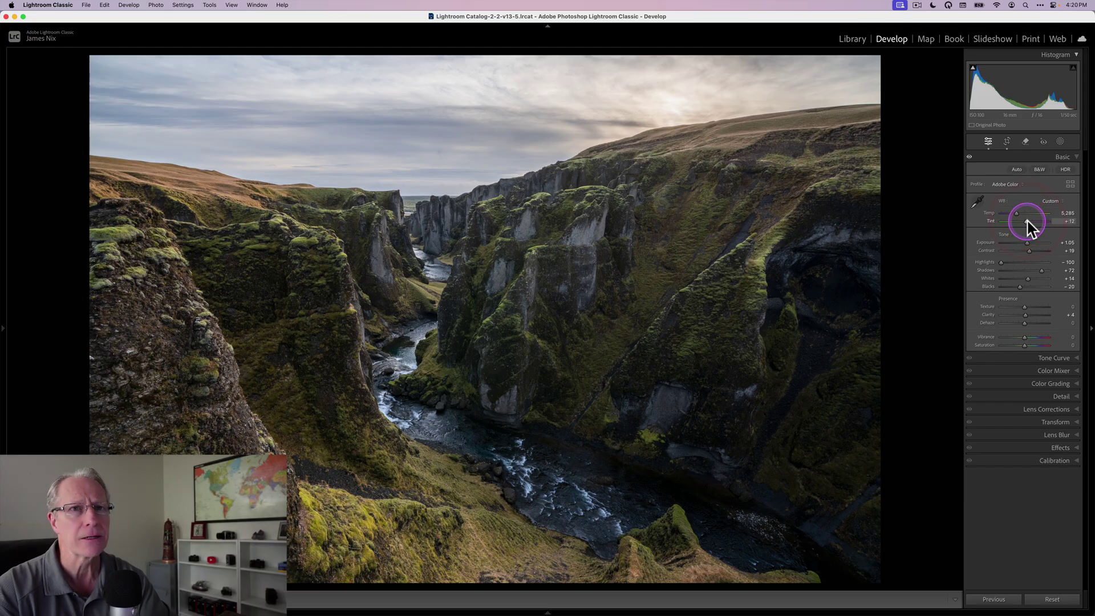
pyautogui.click(1067, 221)
pyautogui.press('BackSpace')
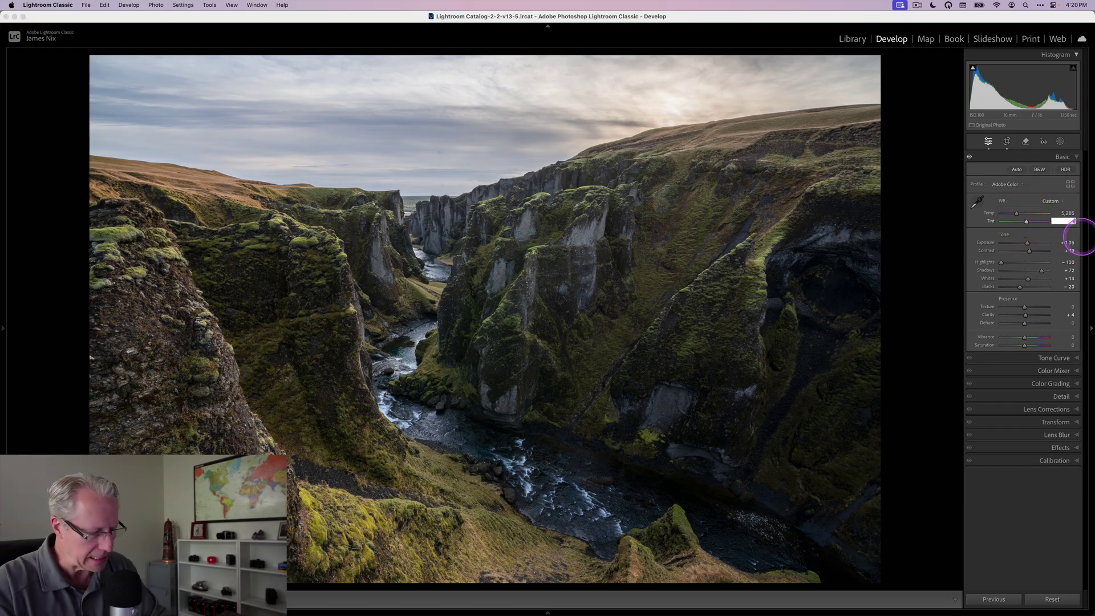
pyautogui.write('14')
pyautogui.press('Return')
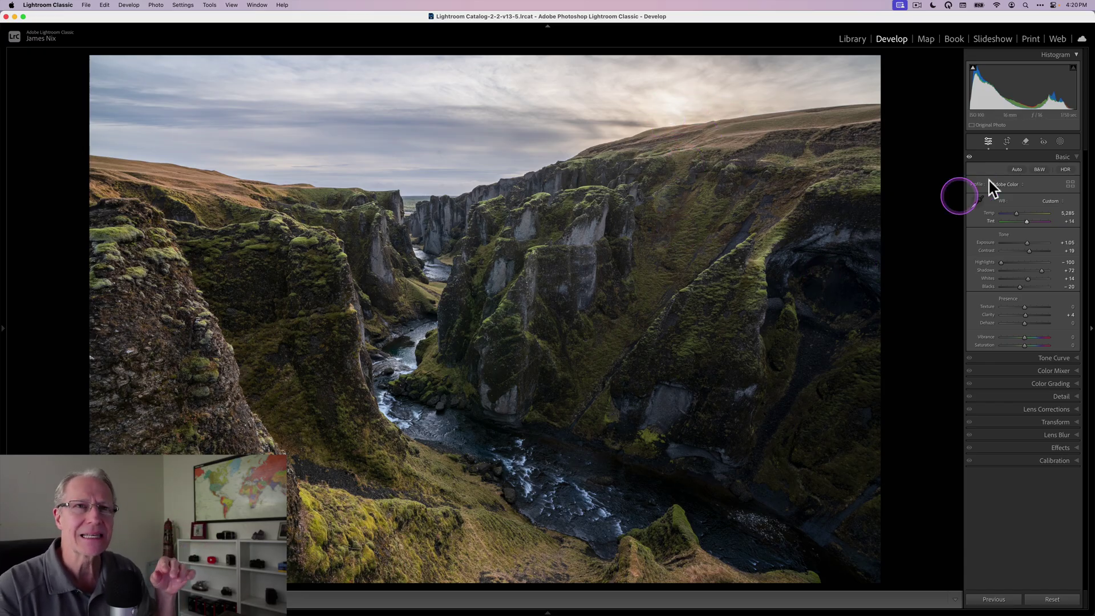
# Step: Compare the canyon with and without Exposure +1.05 and custom white balance, then collapse Basic
pyautogui.click(1016, 227)
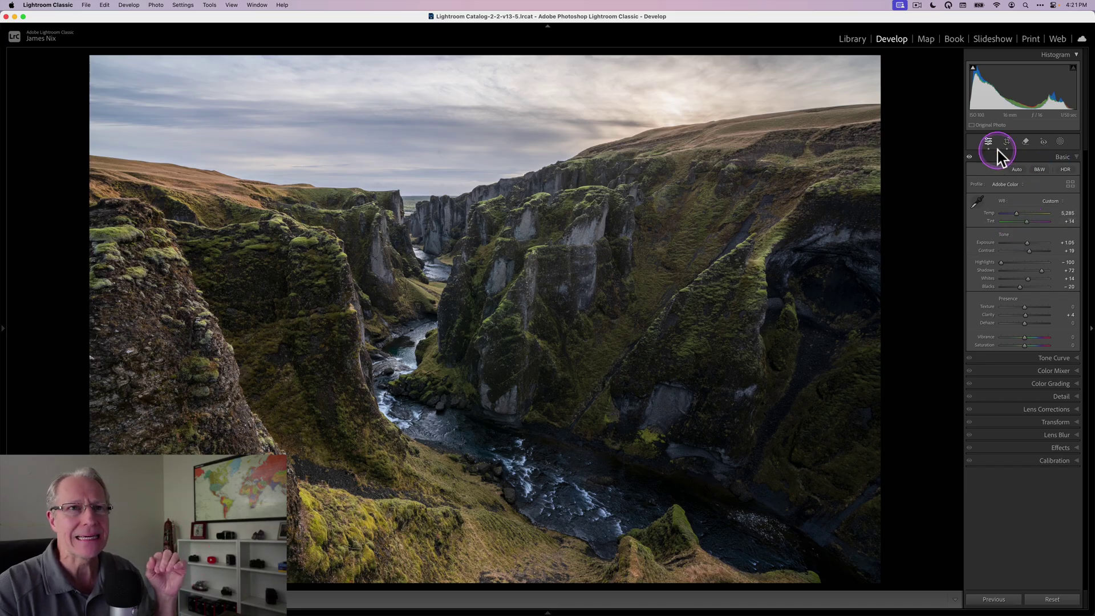
pyautogui.click(969, 157)
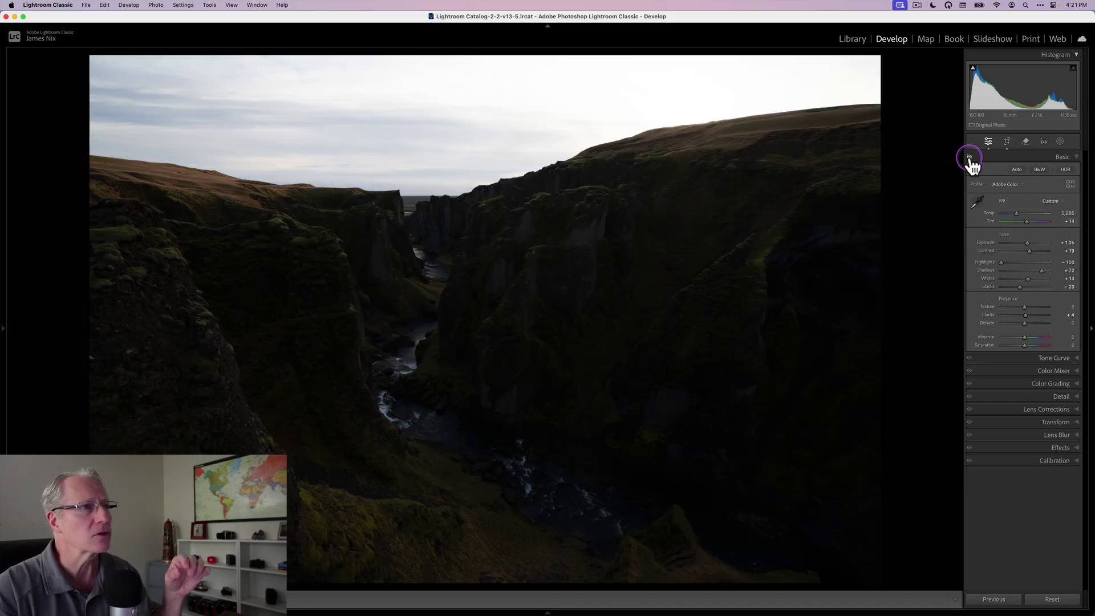
pyautogui.click(970, 158)
pyautogui.click(983, 158)
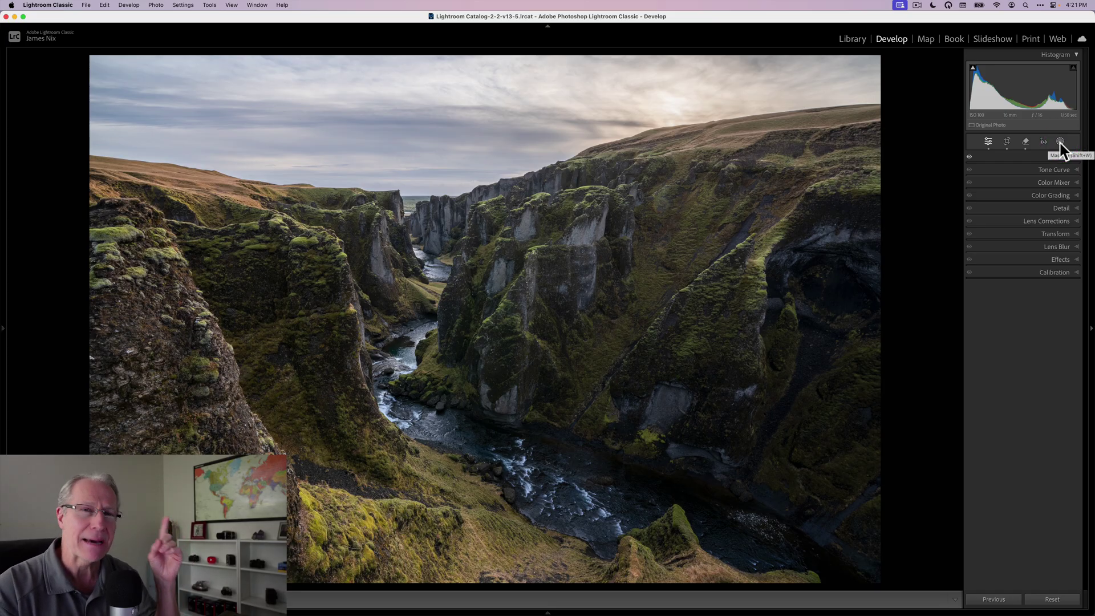
# Step: Open the Masking tool's Add New Mask options for the canyon HDR
pyautogui.click(1060, 142)
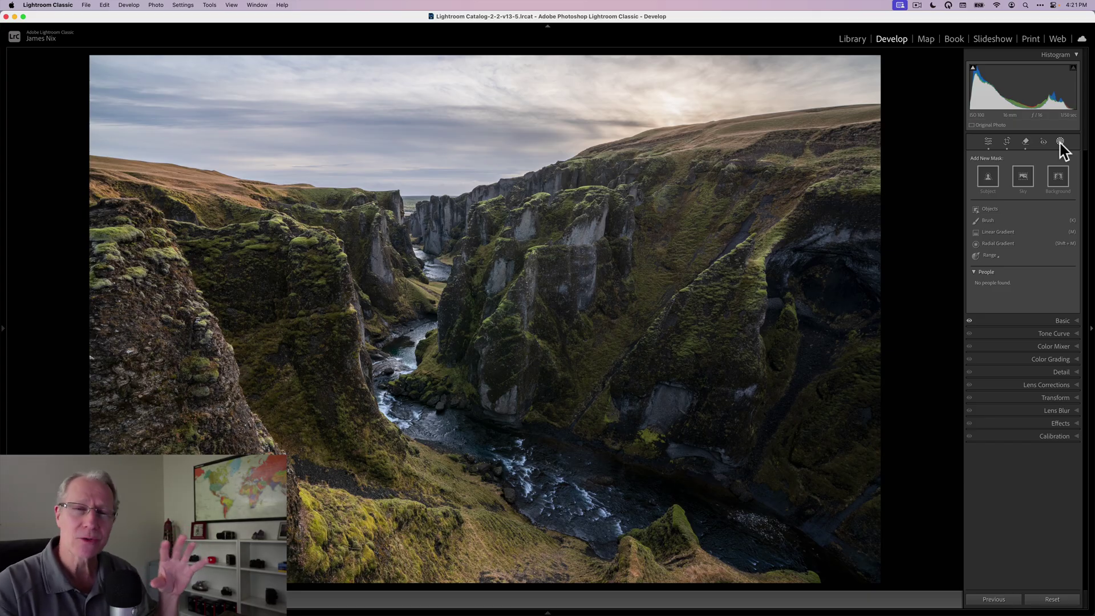
pyautogui.click(989, 210)
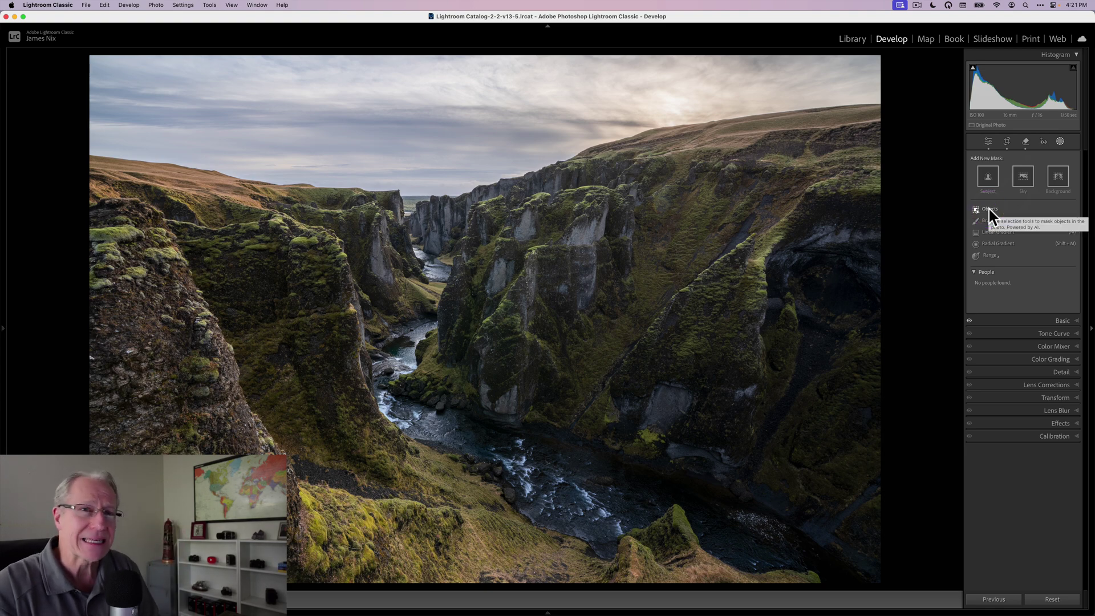
pyautogui.click(988, 258)
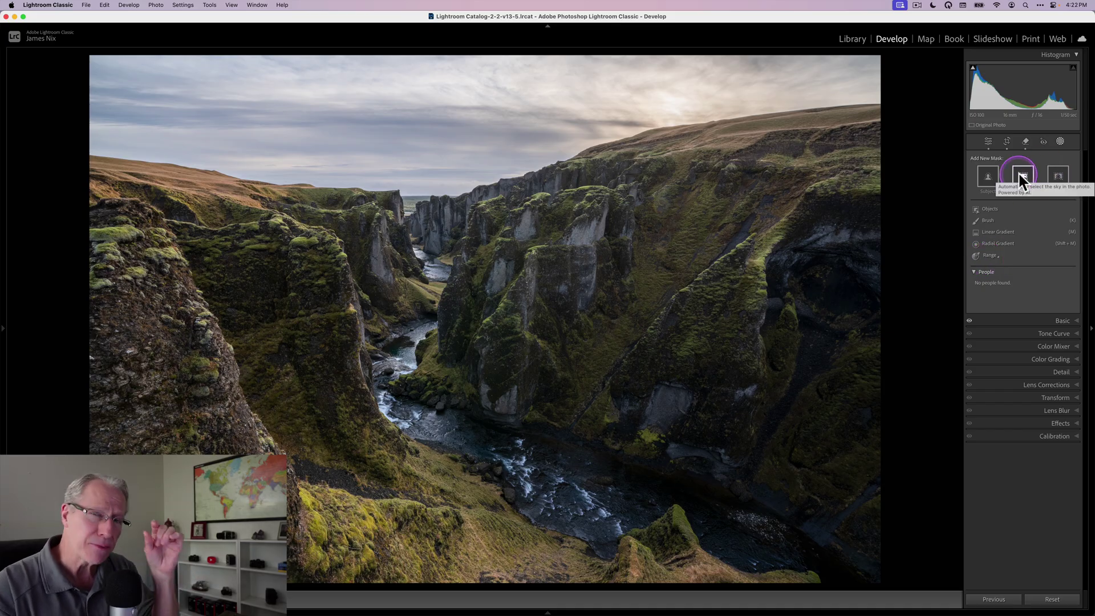
# Step: Draw a linear gradient over the sky, moving it higher and tilting it to follow the horizon
pyautogui.click(1002, 236)
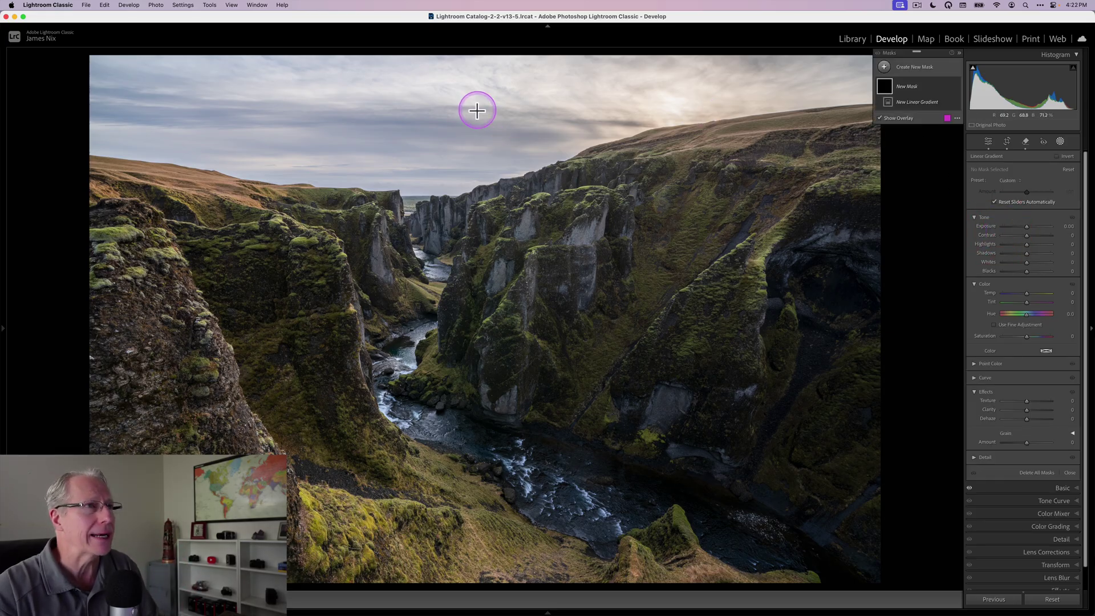
pyautogui.moveTo(477, 108); pyautogui.dragTo(482, 203)
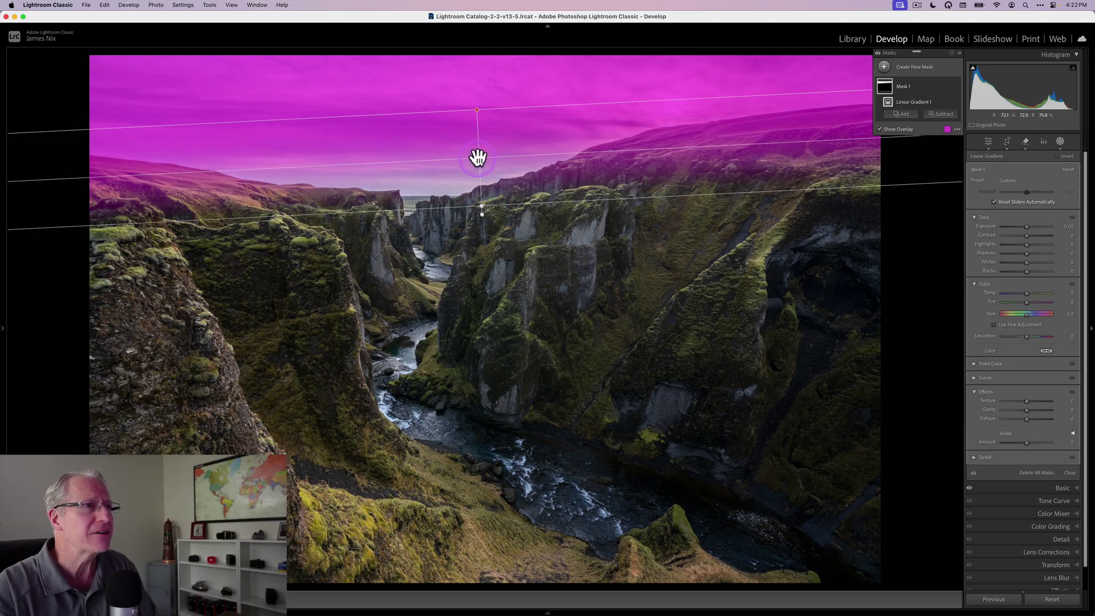
pyautogui.moveTo(478, 156); pyautogui.dragTo(481, 118)
pyautogui.moveTo(484, 169); pyautogui.dragTo(485, 177)
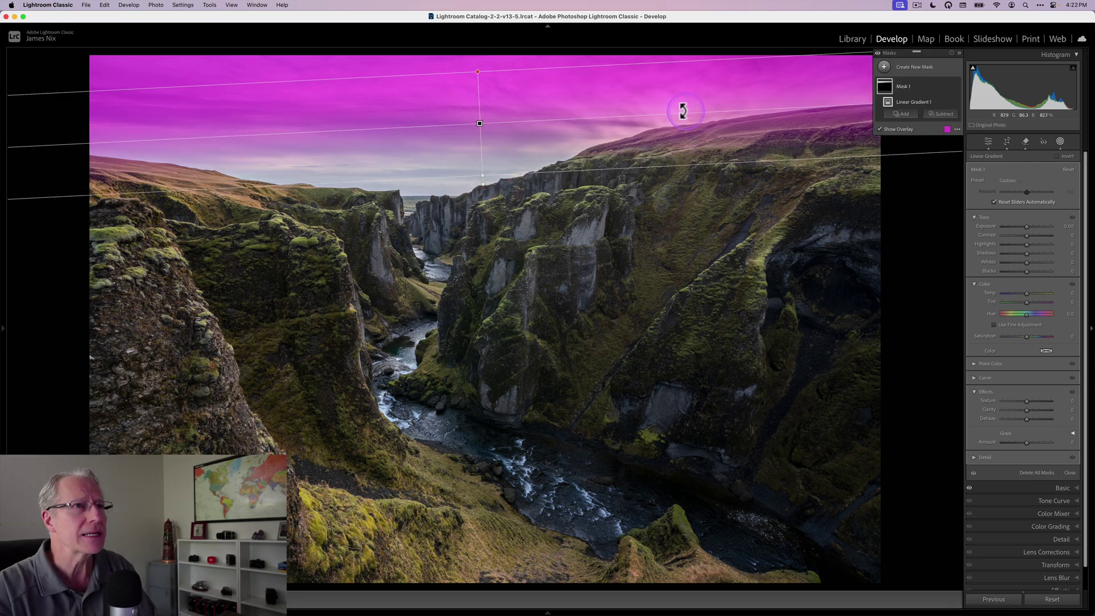
pyautogui.moveTo(680, 111); pyautogui.dragTo(683, 105)
pyautogui.moveTo(482, 122); pyautogui.dragTo(482, 122)
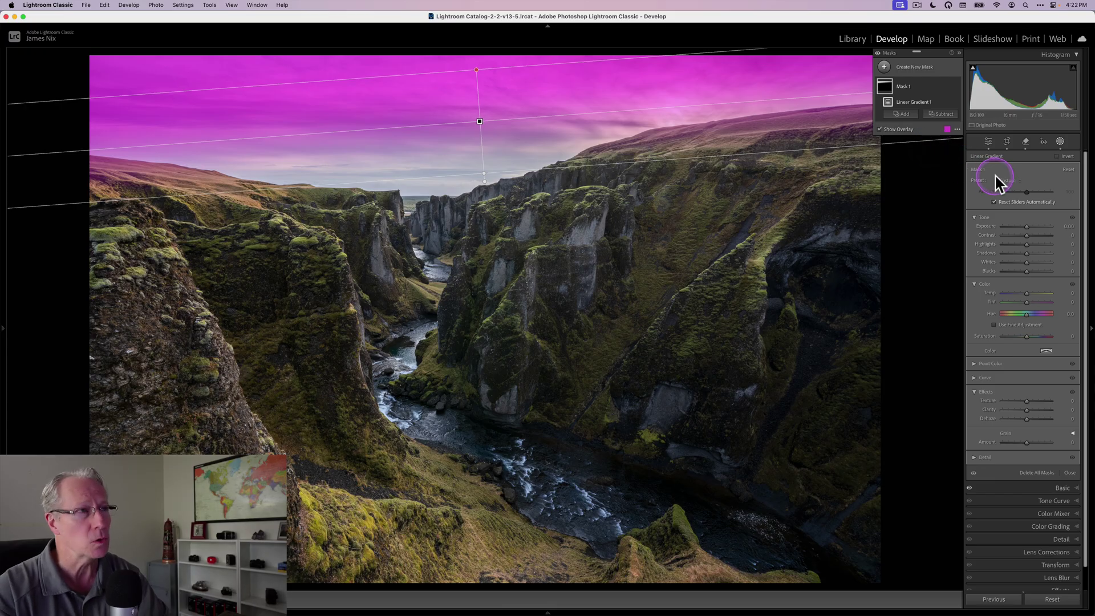
# Step: Set the sky mask to Exposure -0.64, Tint 21, Texture -16, Clarity -16, Saturation 37
pyautogui.moveTo(1028, 228); pyautogui.dragTo(1022, 227)
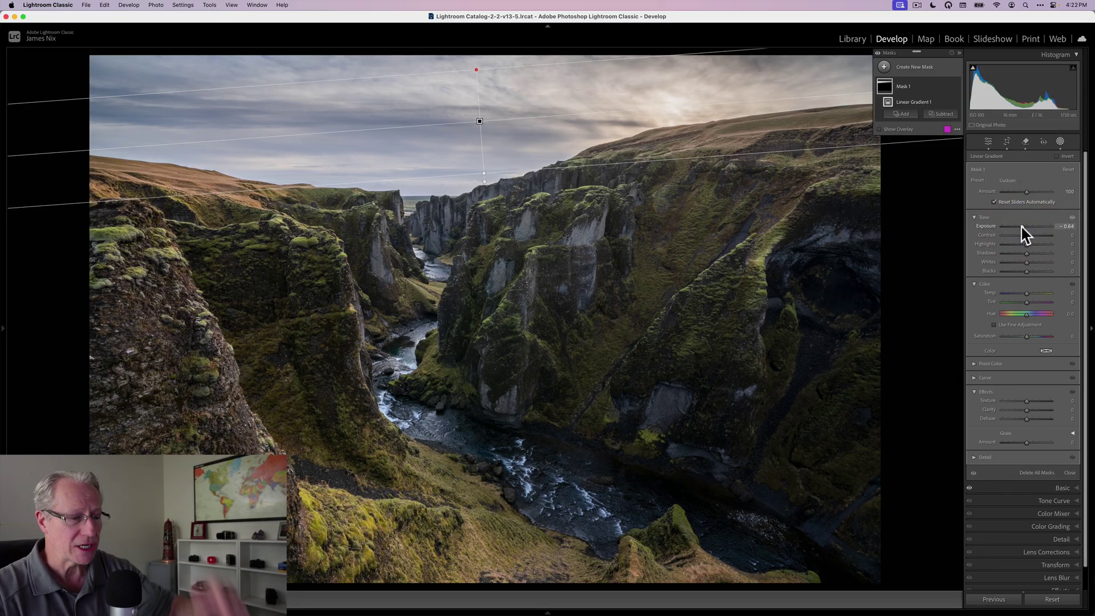
pyautogui.click(1021, 231)
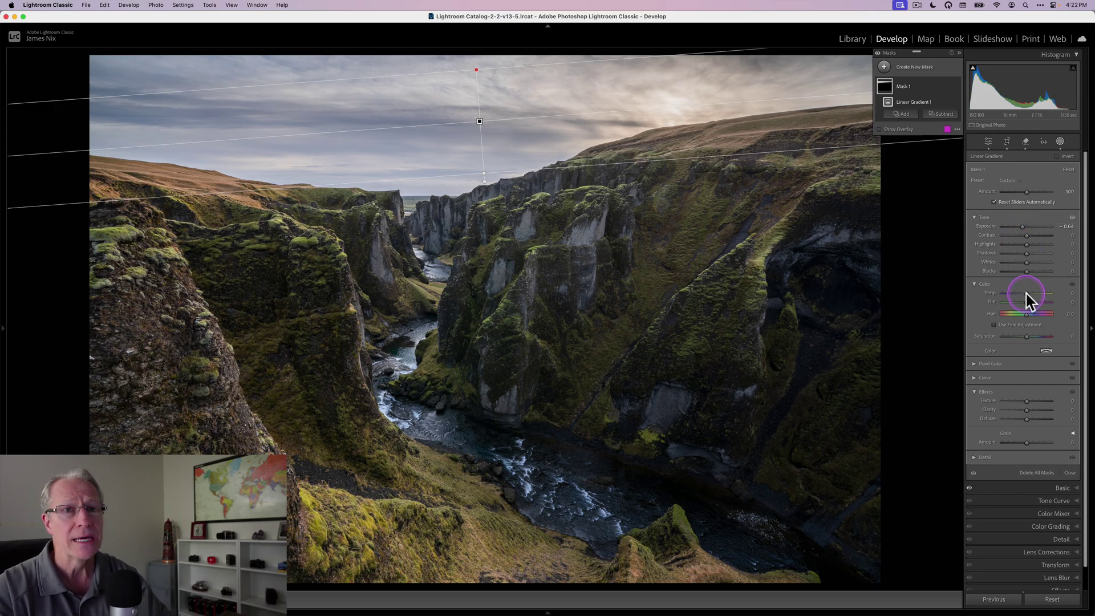
pyautogui.moveTo(1026, 298); pyautogui.dragTo(1033, 307)
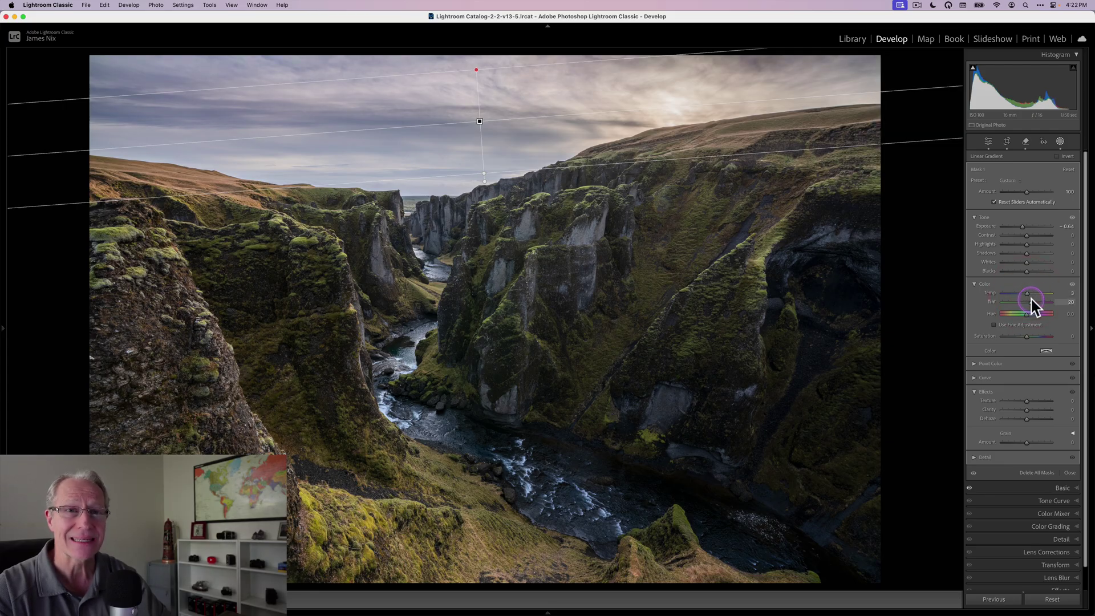
pyautogui.moveTo(1033, 307); pyautogui.dragTo(1032, 307)
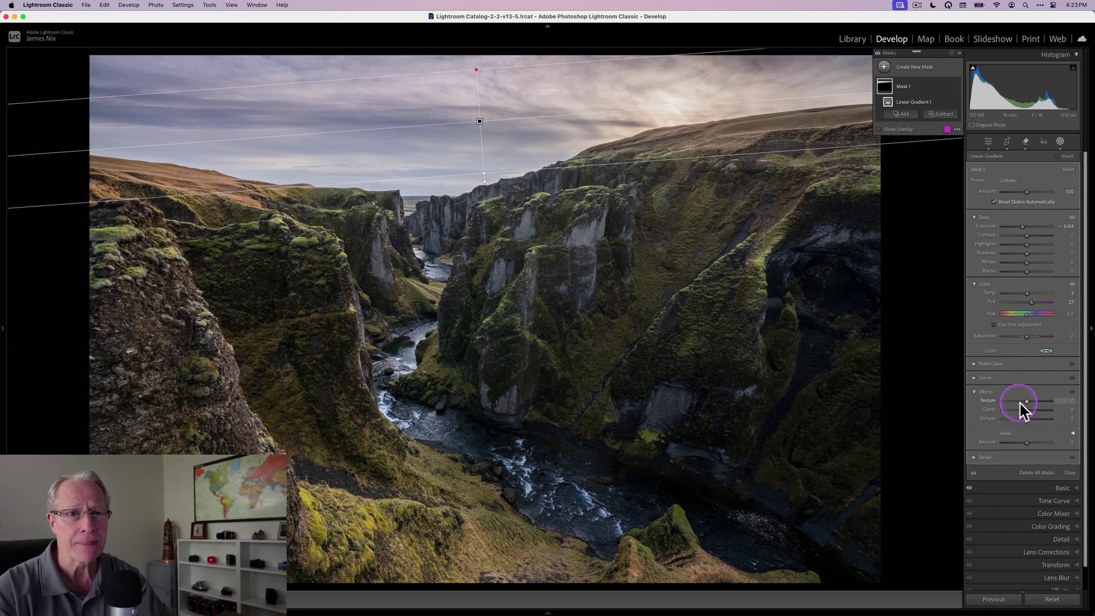
pyautogui.moveTo(1027, 402); pyautogui.dragTo(1022, 411)
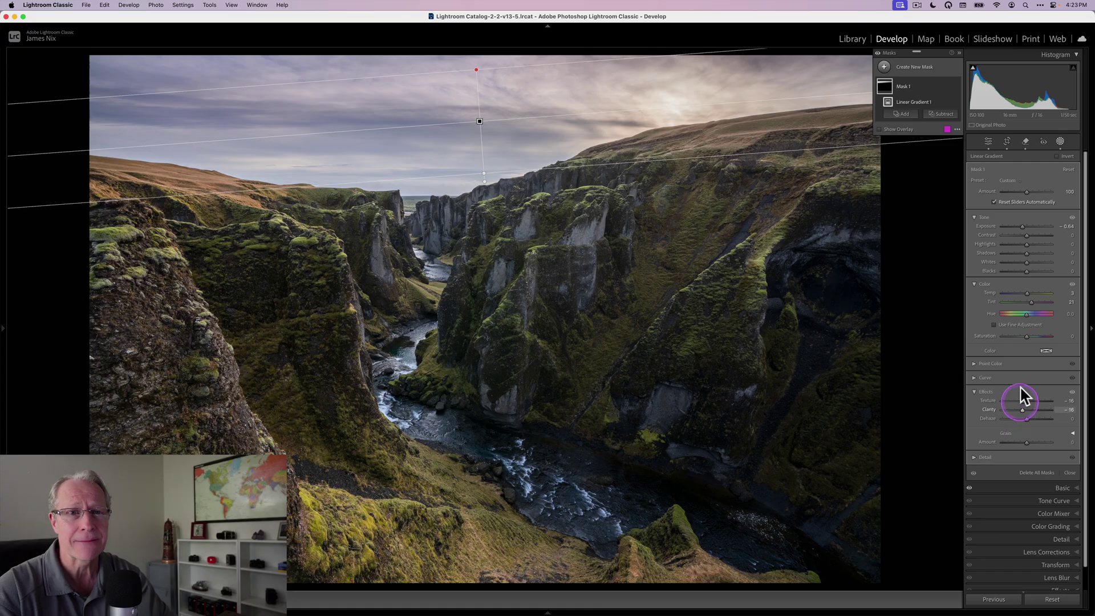
pyautogui.moveTo(1027, 336); pyautogui.dragTo(1036, 337)
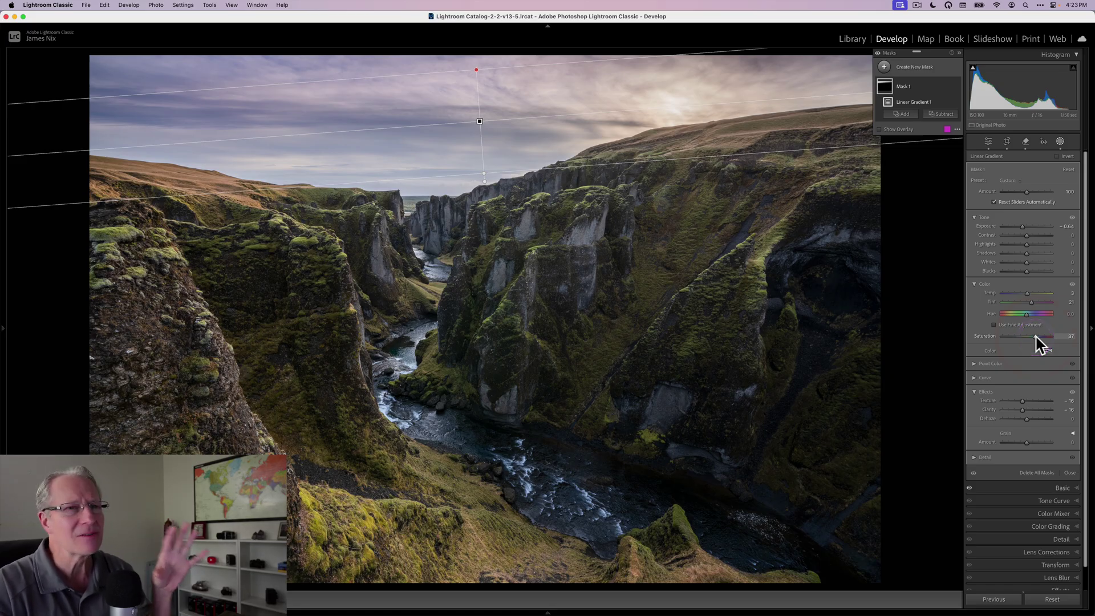
# Step: Hide and reshow Mask 1's sky gradient to compare, then list the new mask types
pyautogui.click(925, 106)
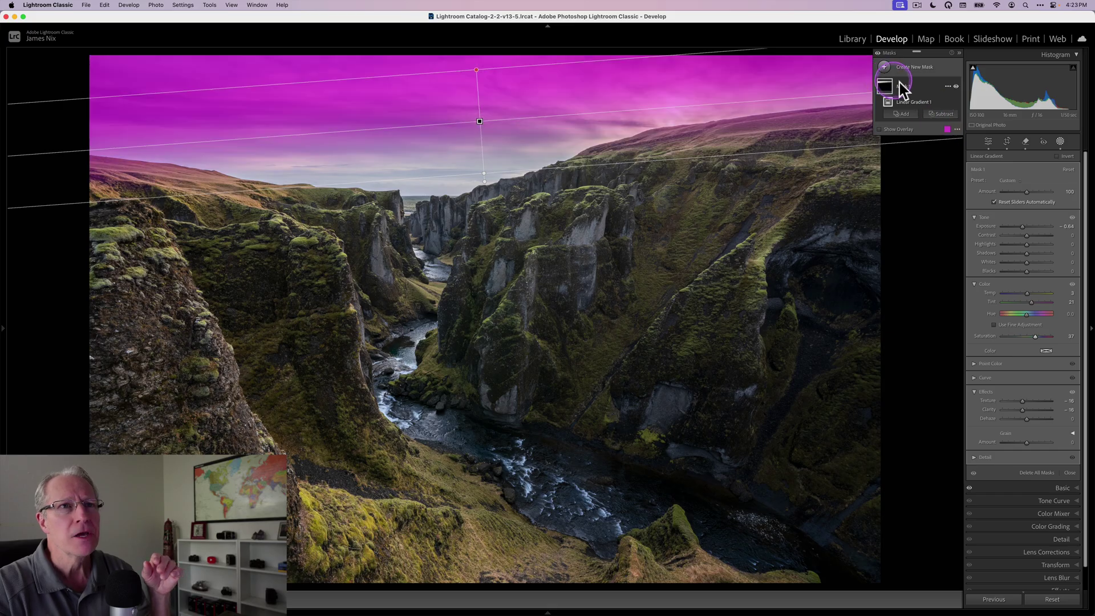
pyautogui.click(956, 86)
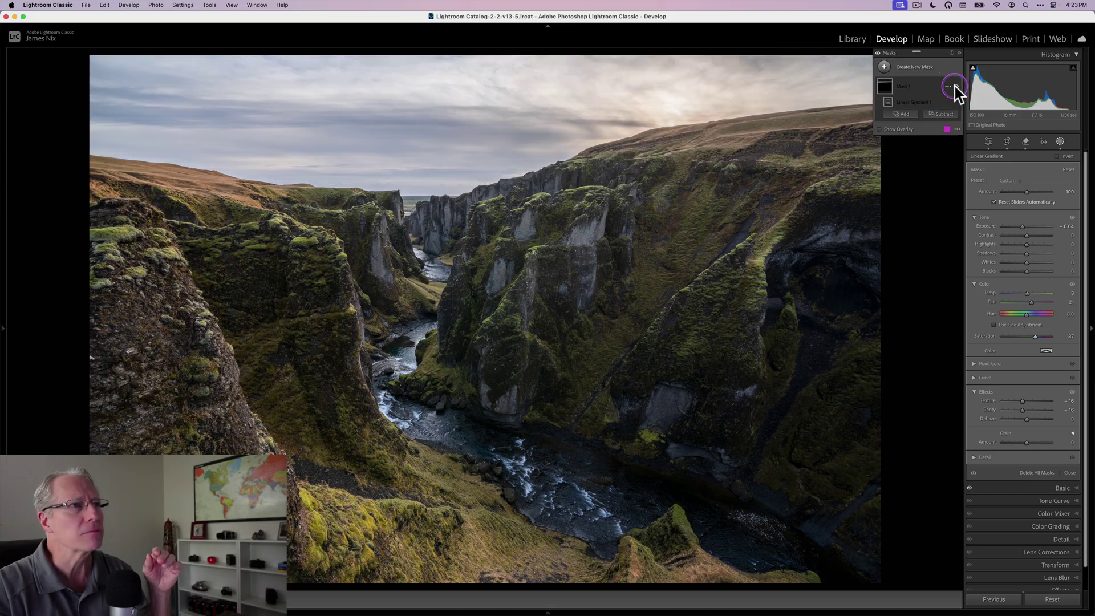
pyautogui.click(956, 86)
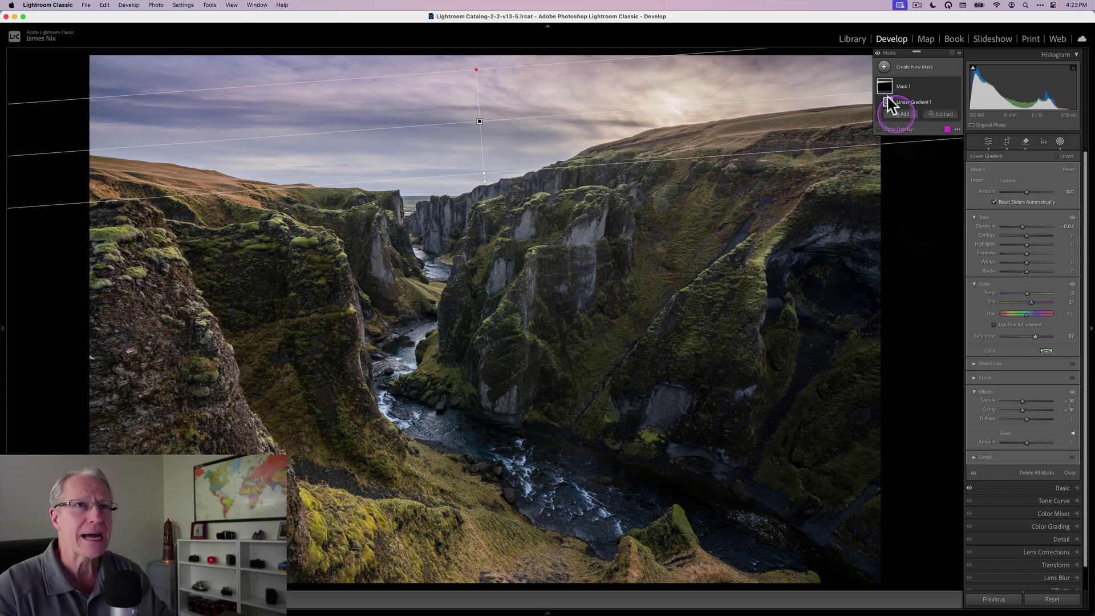
pyautogui.click(884, 66)
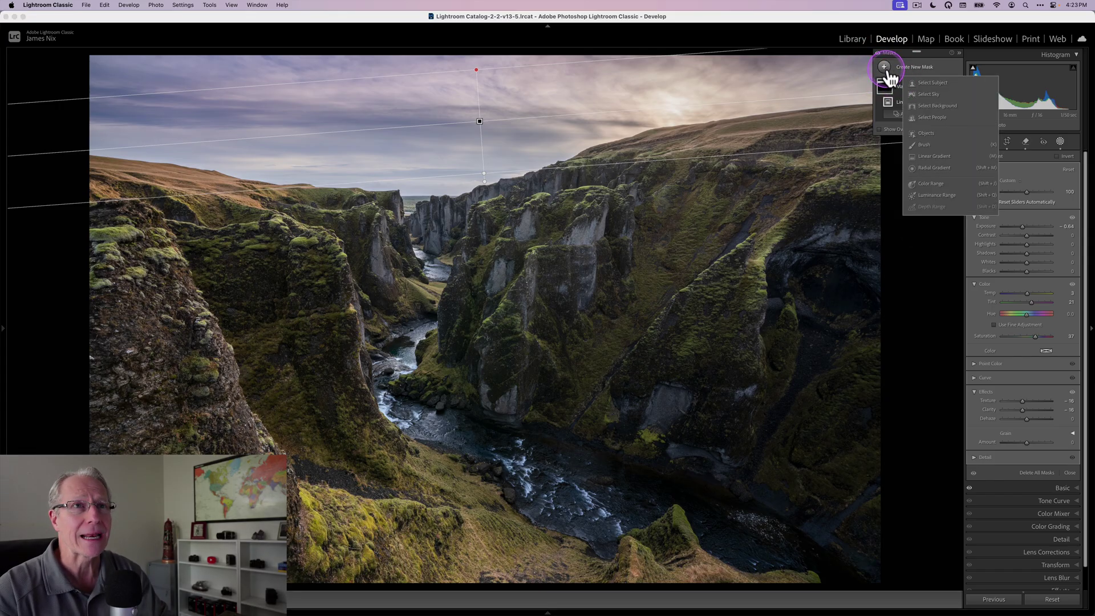
# Step: Add a Select Sky mask as Mask 2 and invert it to cover the canyon land
pyautogui.click(936, 94)
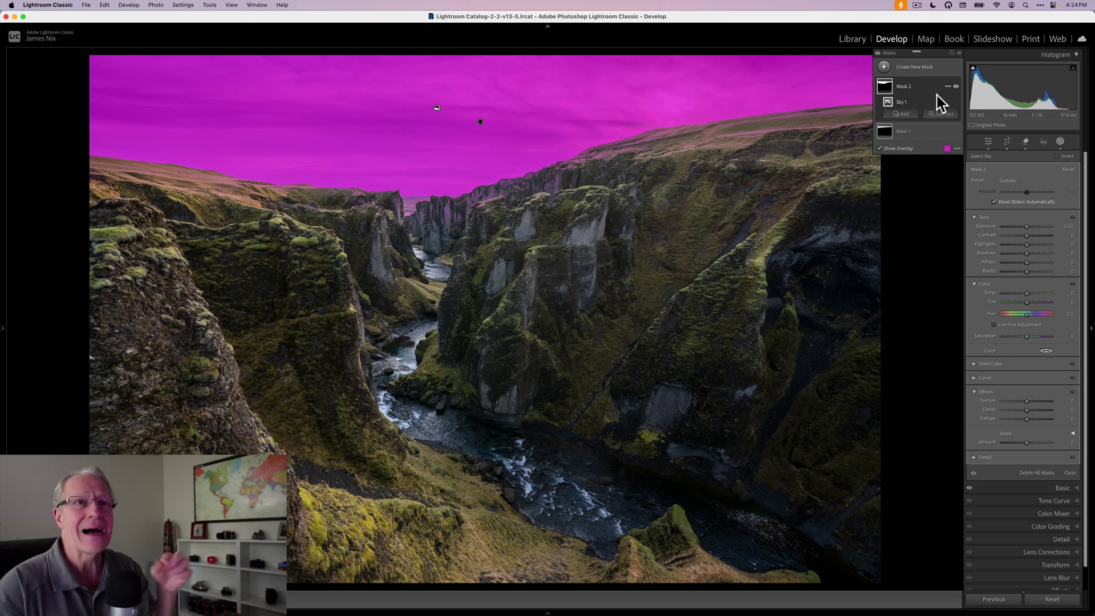
pyautogui.click(937, 94)
pyautogui.click(947, 84)
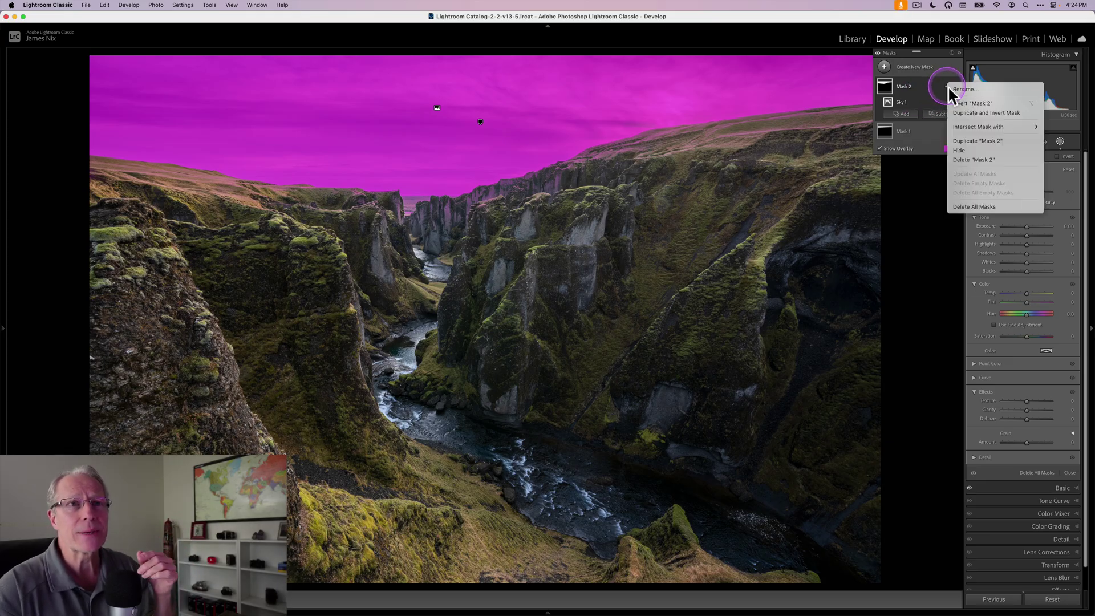
pyautogui.click(968, 106)
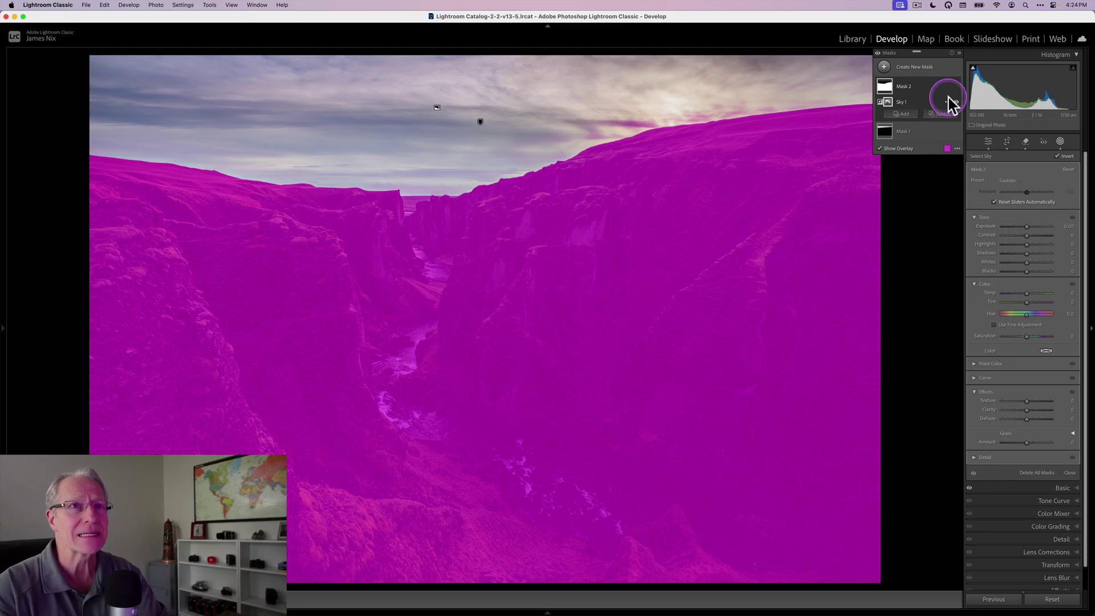
# Step: Hide the mask overlay and give the land mask Texture +19 and Clarity +10
pyautogui.click(881, 151)
pyautogui.click(1027, 401)
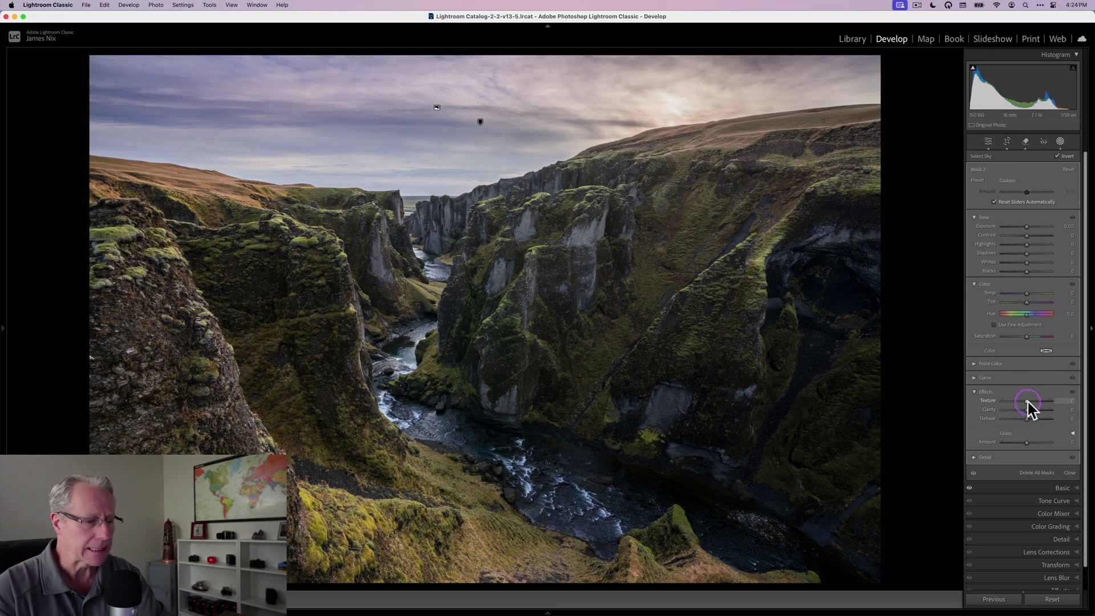
pyautogui.moveTo(1028, 402); pyautogui.dragTo(1030, 411)
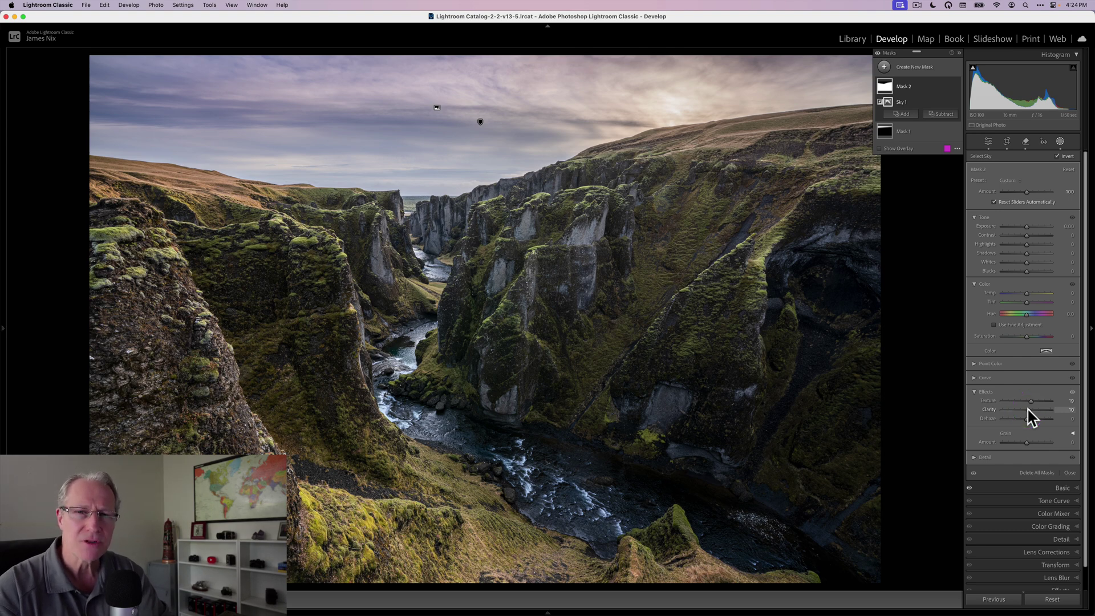
pyautogui.click(1025, 377)
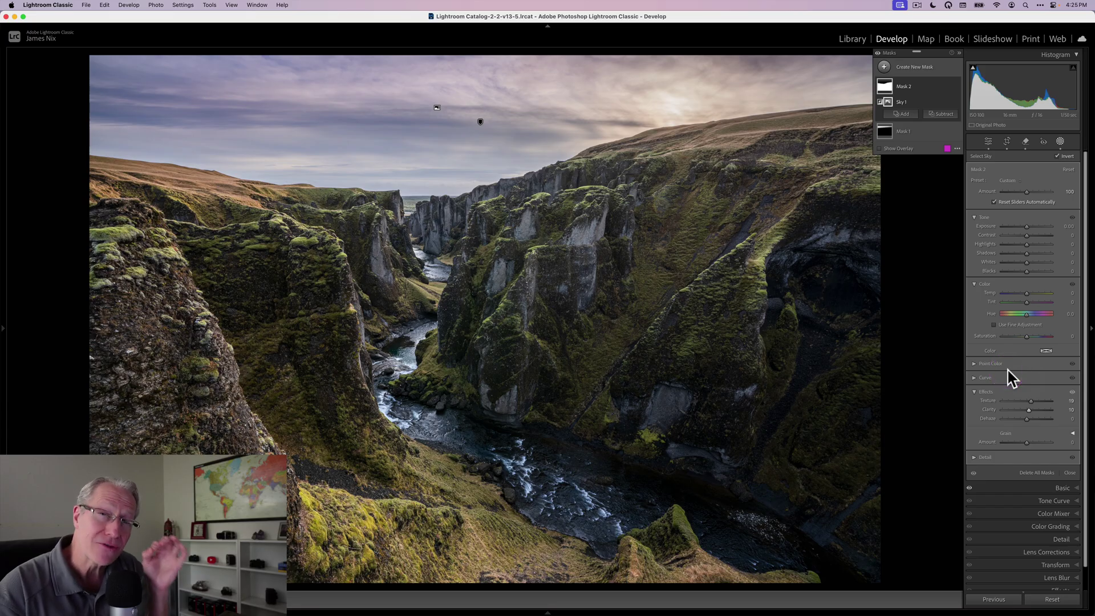
pyautogui.click(983, 363)
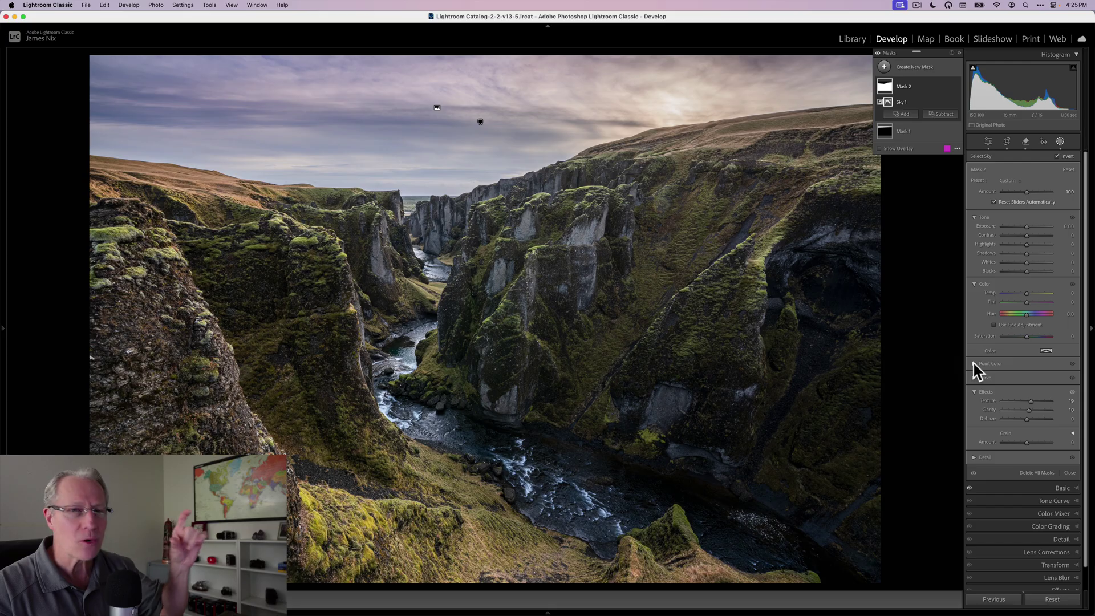
pyautogui.click(977, 365)
# Step: Sample the grey cliff rock as a Point Color and raise its Luminance Shift to +40
pyautogui.scroll(-3, 973, 367)
pyautogui.click(979, 302)
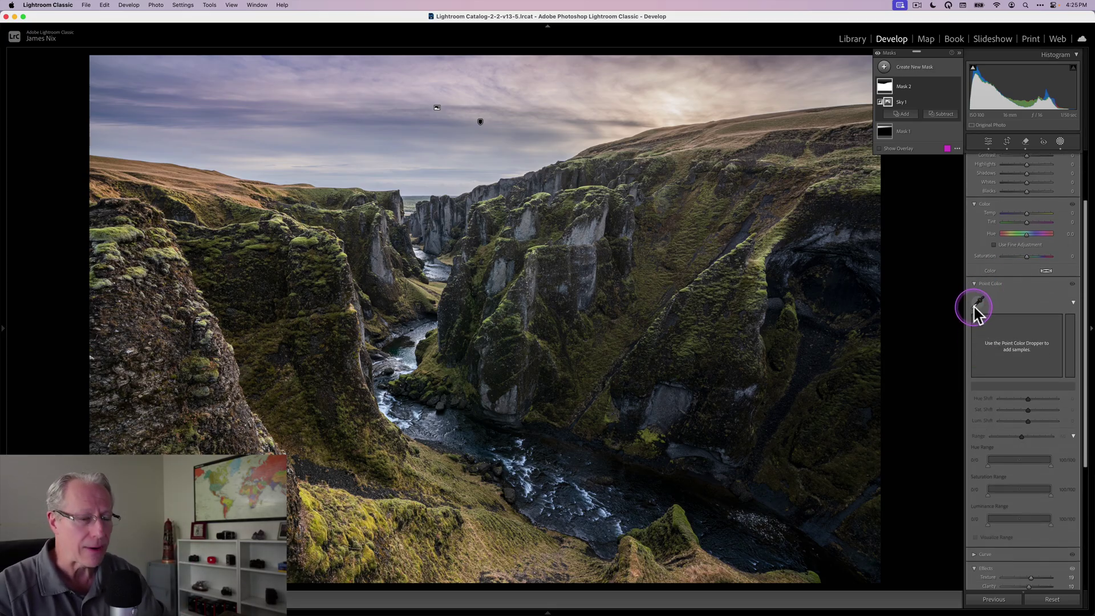
pyautogui.click(979, 304)
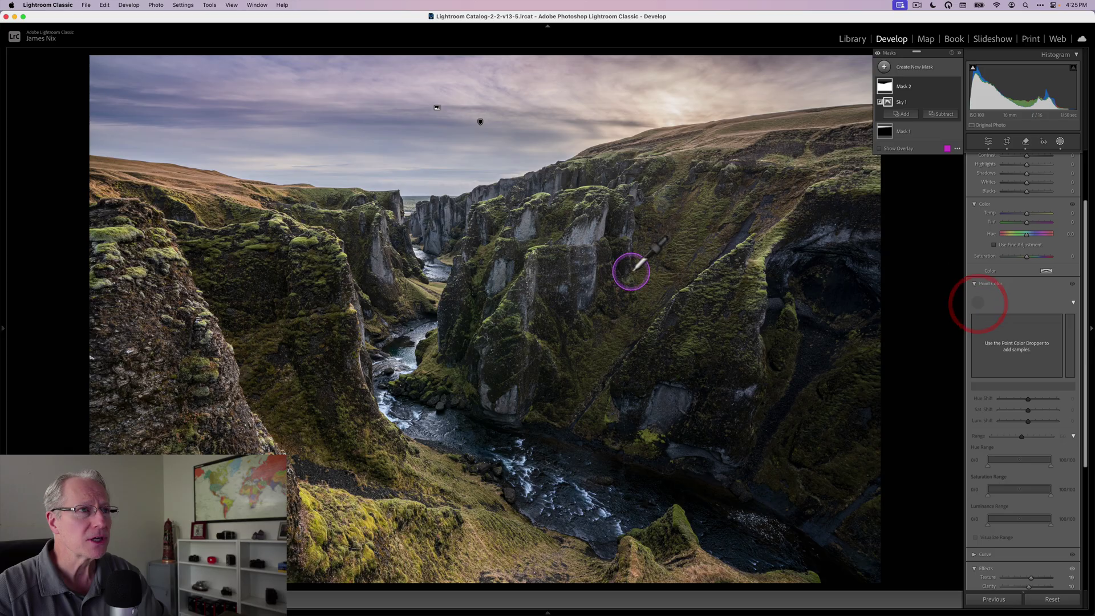
pyautogui.click(579, 236)
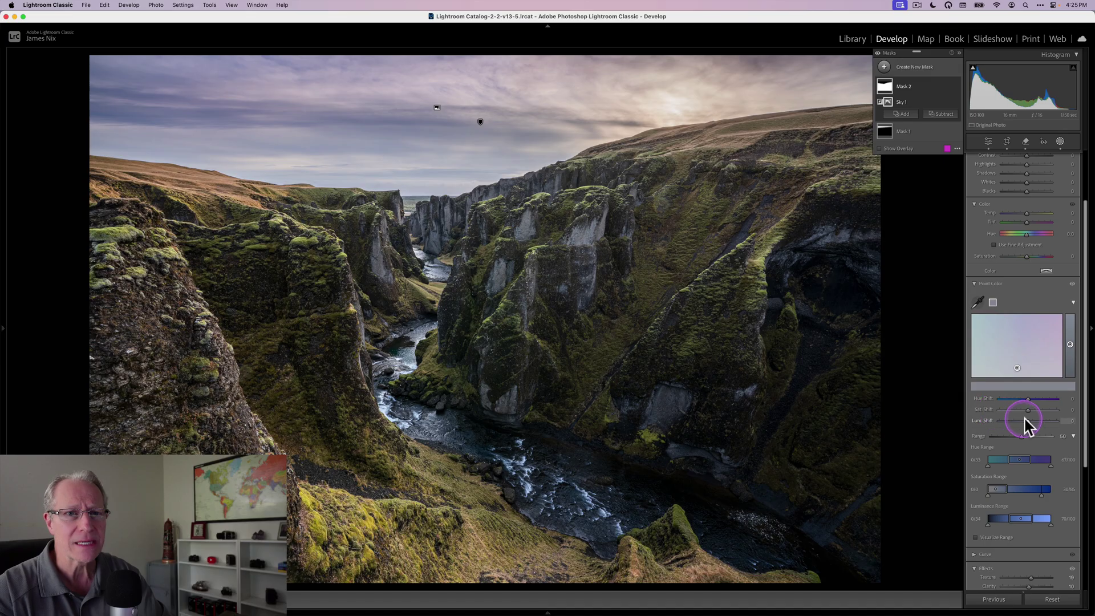
pyautogui.moveTo(1029, 420)
pyautogui.mouseDown()
pyautogui.moveTo(1044, 420)
pyautogui.moveTo(1022, 406)
pyautogui.moveTo(1033, 418)
pyautogui.mouseUp()
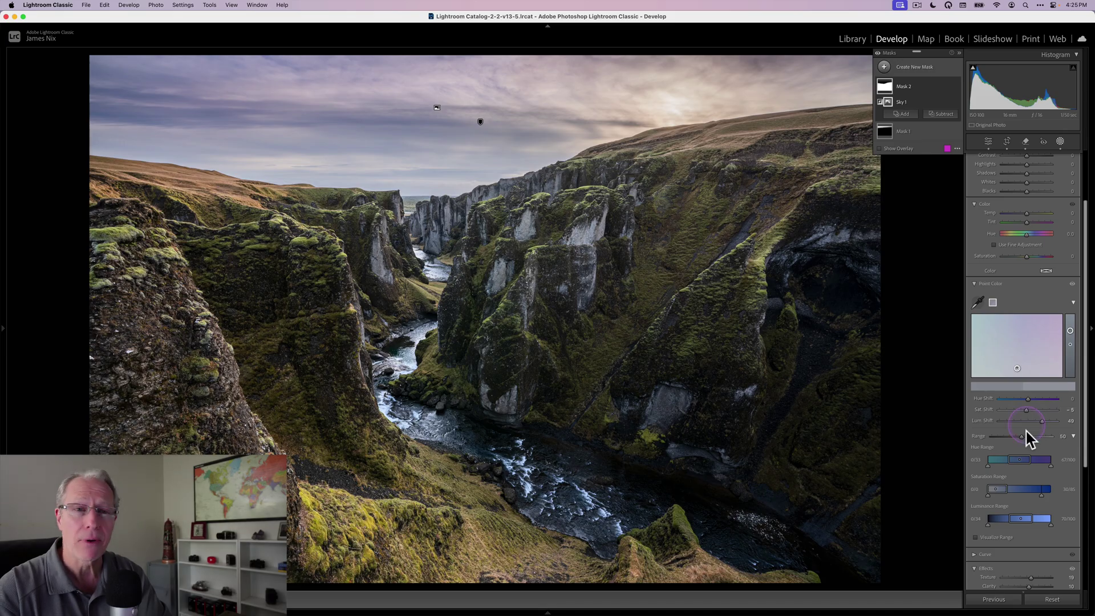
pyautogui.click(1028, 398)
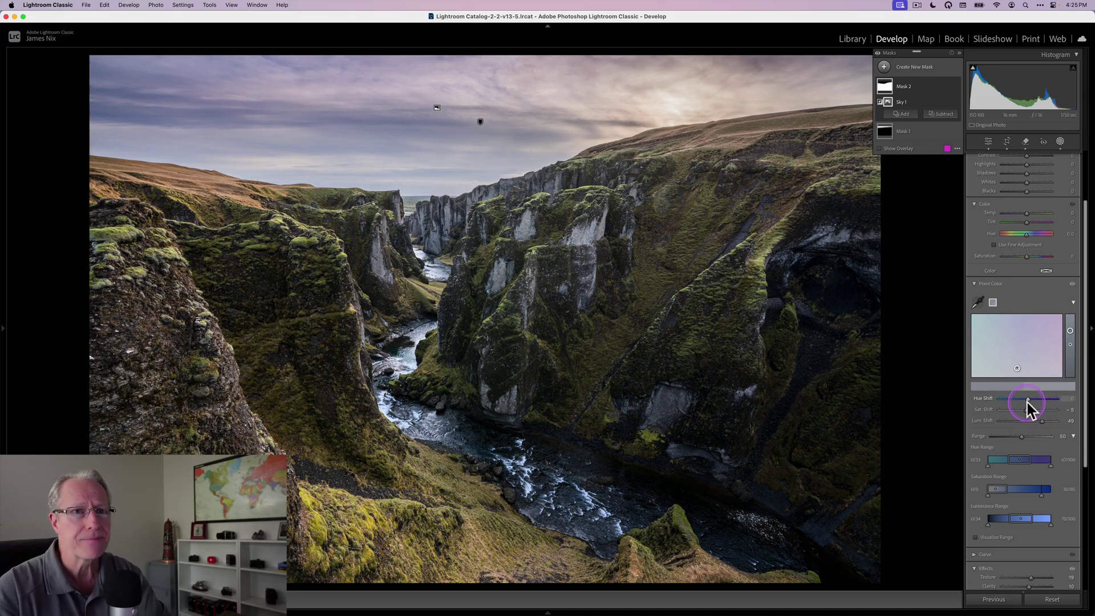
# Step: Sample the yellow-green moss and shift it to Hue -22, Saturation +13, Luminance +15
pyautogui.click(977, 302)
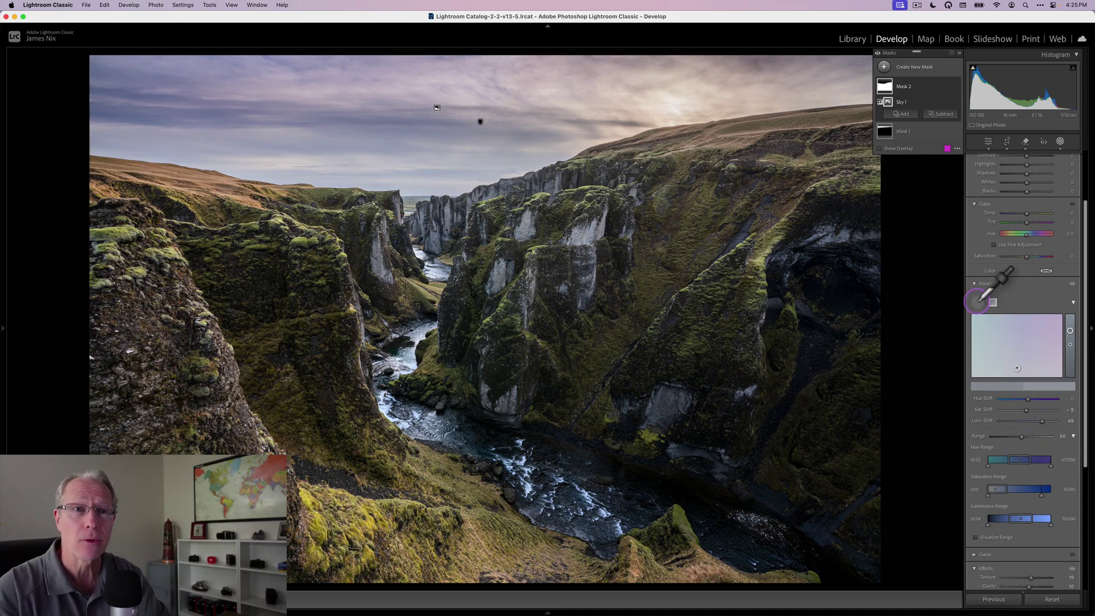
pyautogui.moveTo(978, 297); pyautogui.dragTo(372, 505)
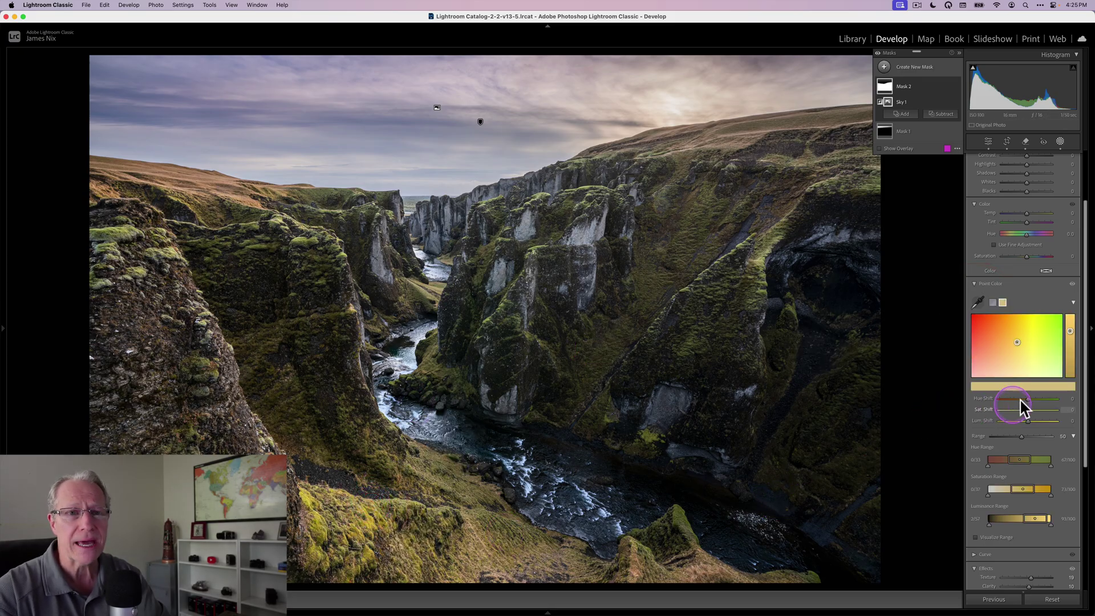
pyautogui.moveTo(1028, 399); pyautogui.dragTo(1022, 400)
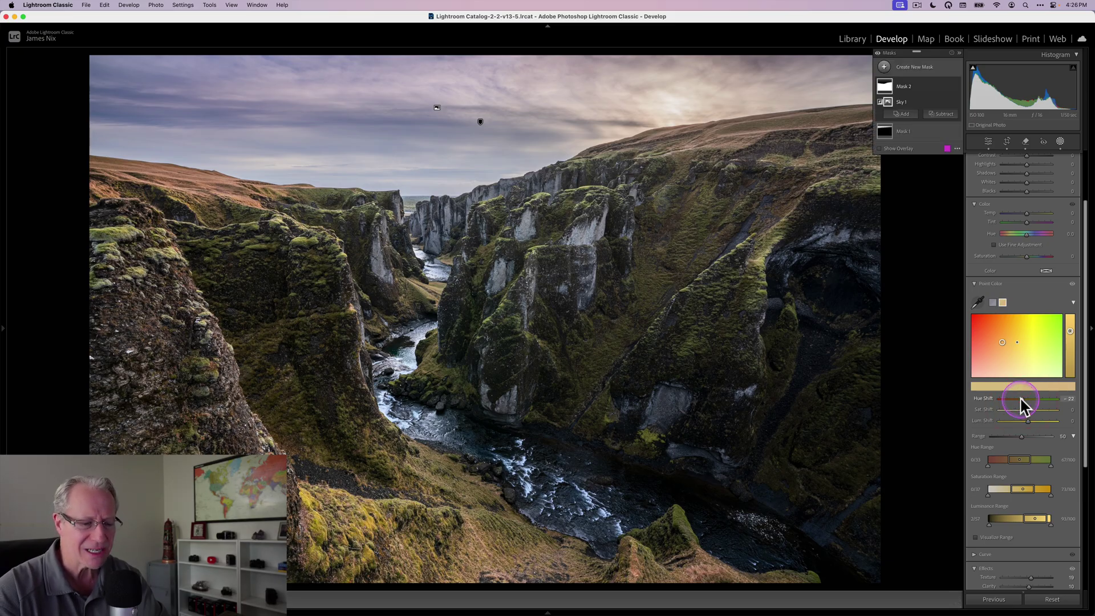
pyautogui.click(1028, 409)
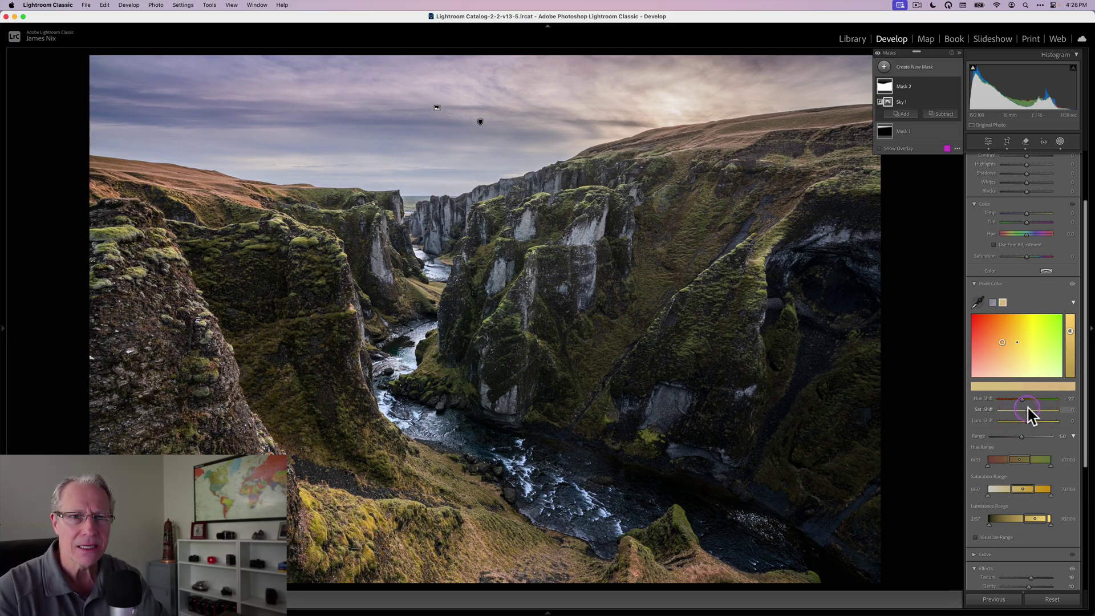
pyautogui.moveTo(1028, 410); pyautogui.dragTo(1033, 421)
pyautogui.click(1028, 421)
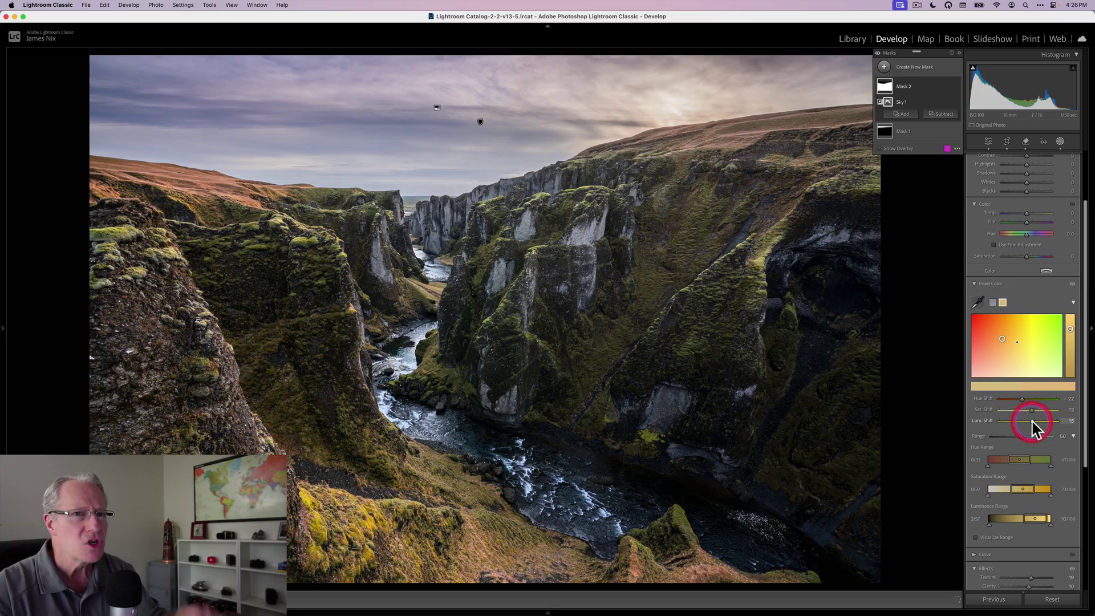
# Step: Toggle Point Color and the land mask off and on to compare the effect
pyautogui.click(1073, 284)
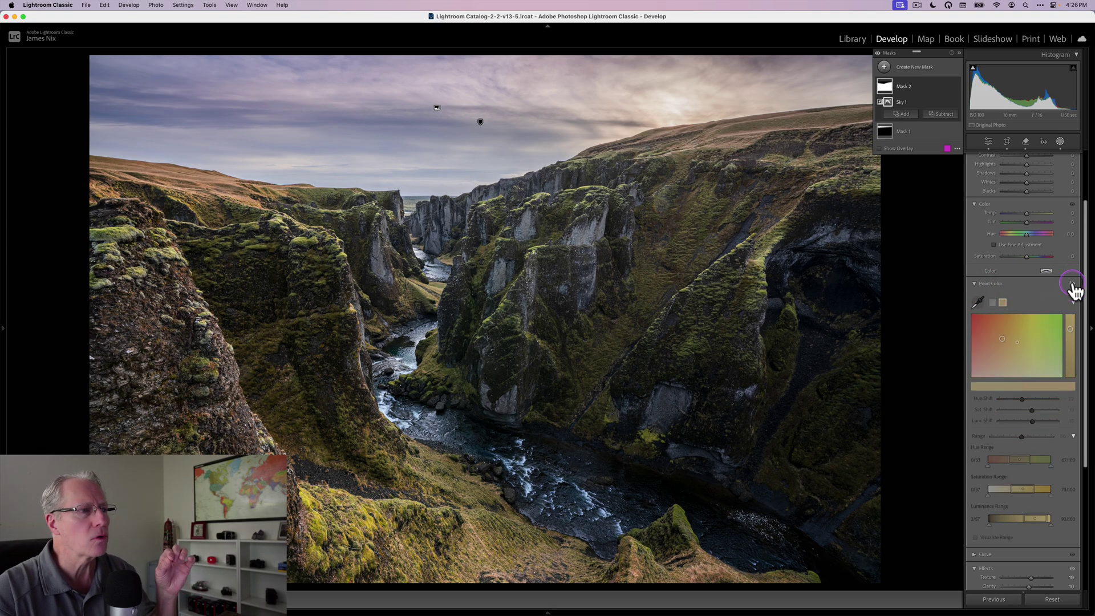
pyautogui.click(1073, 285)
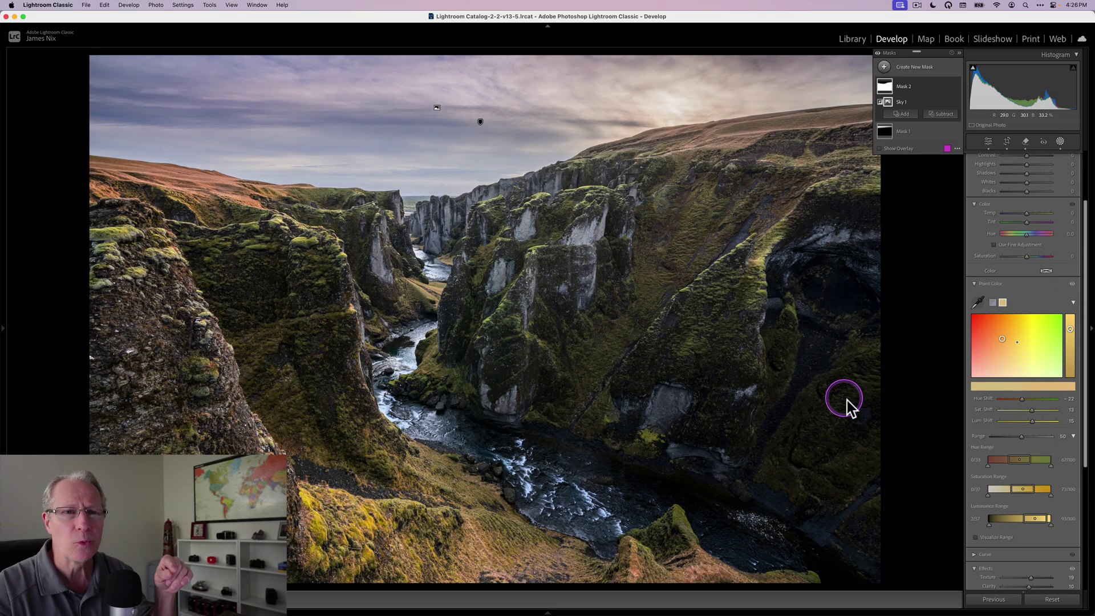
pyautogui.click(1073, 285)
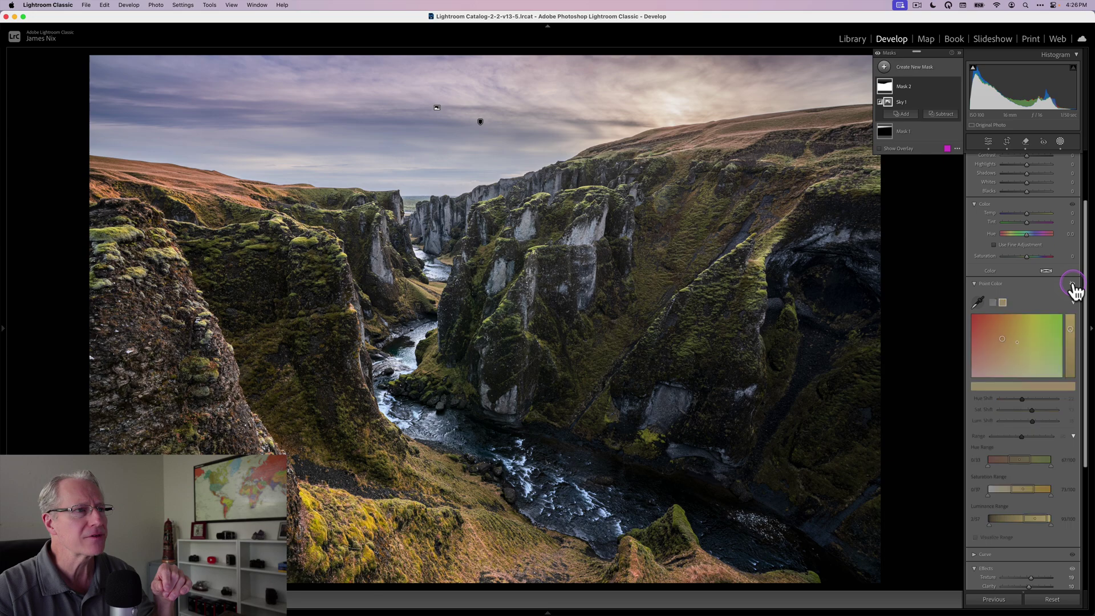
pyautogui.click(1073, 284)
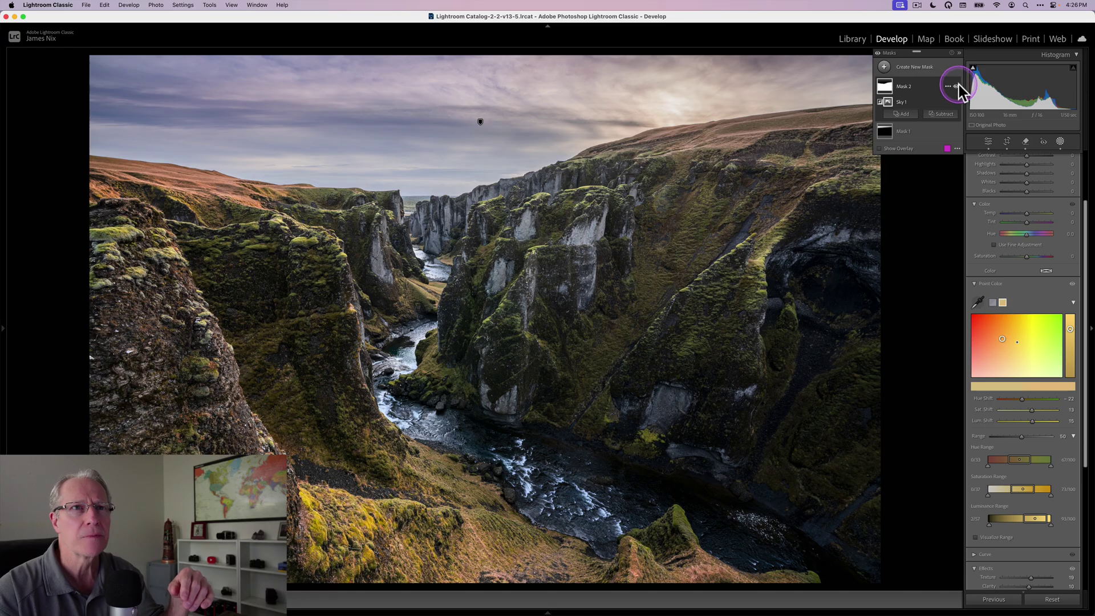
pyautogui.click(956, 86)
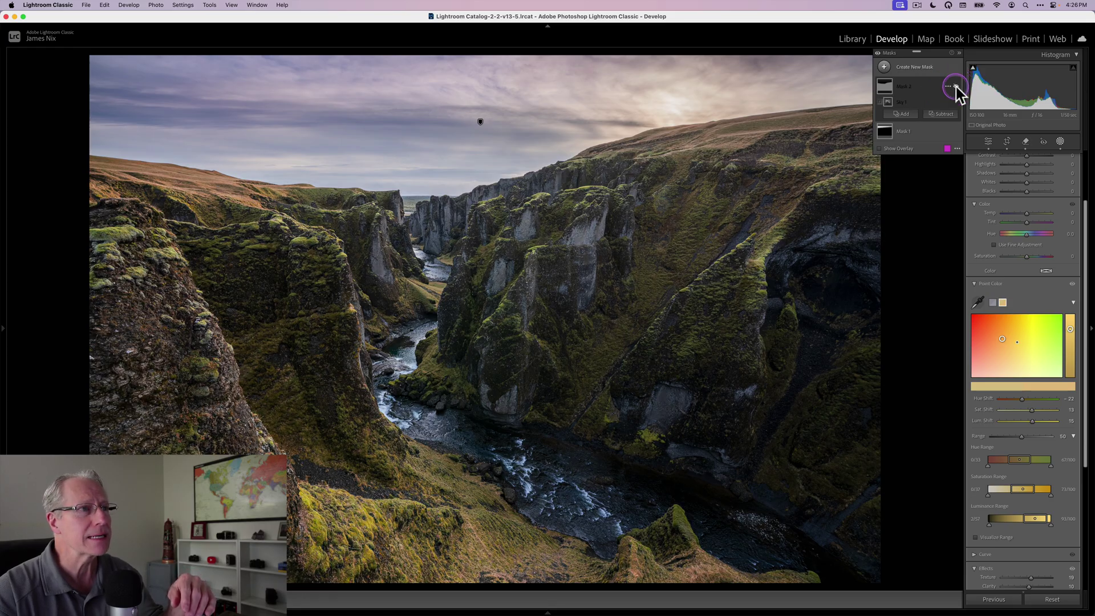
pyautogui.click(956, 86)
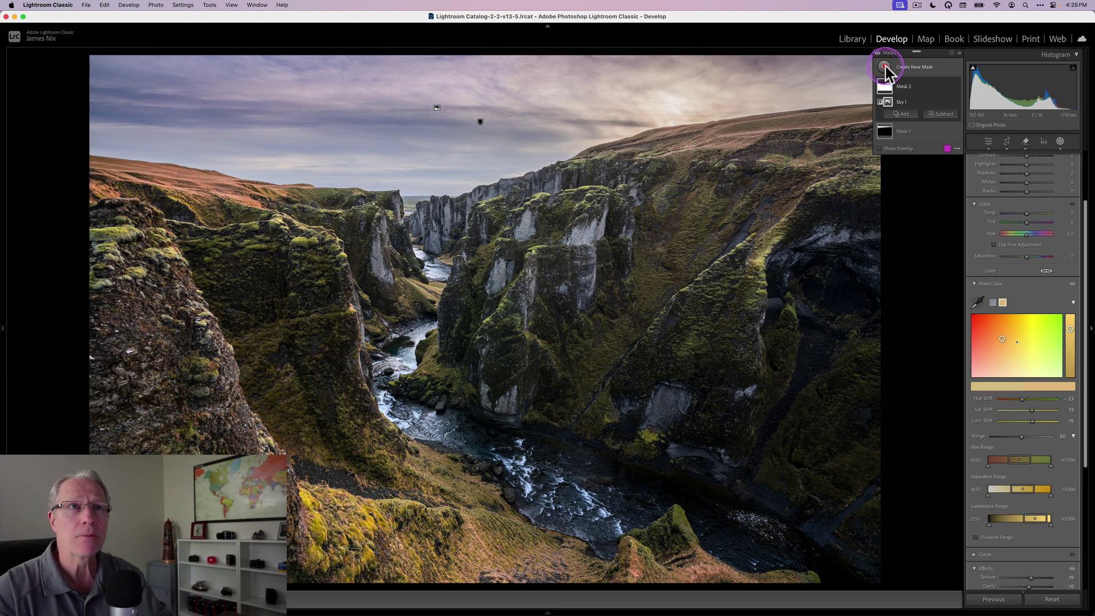
# Step: Draw a new radial gradient mask over the river canyon, rotated to follow it
pyautogui.click(884, 67)
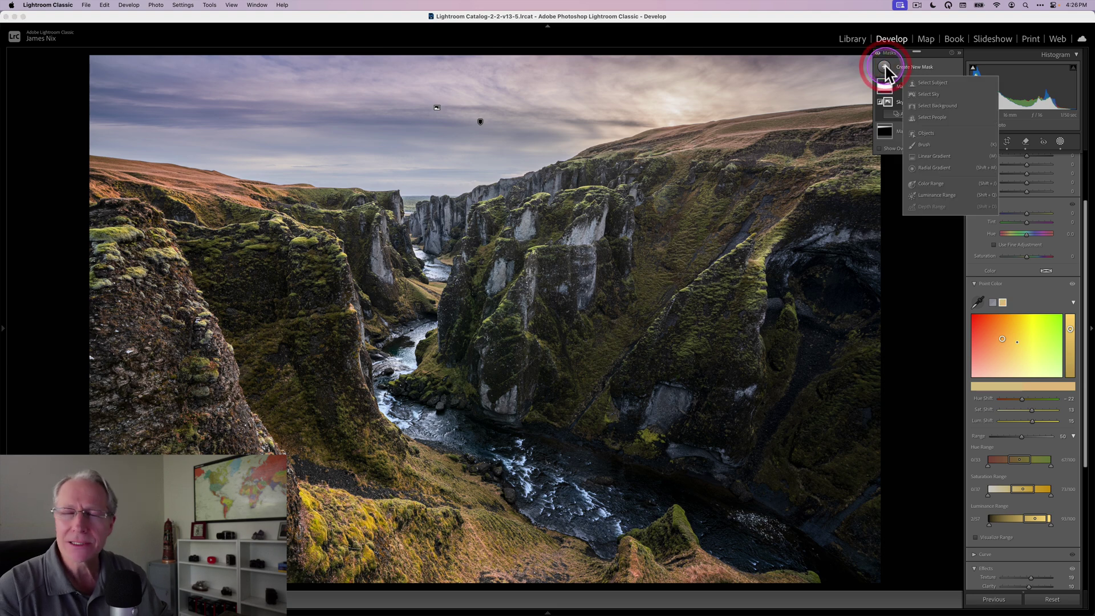
pyautogui.click(939, 167)
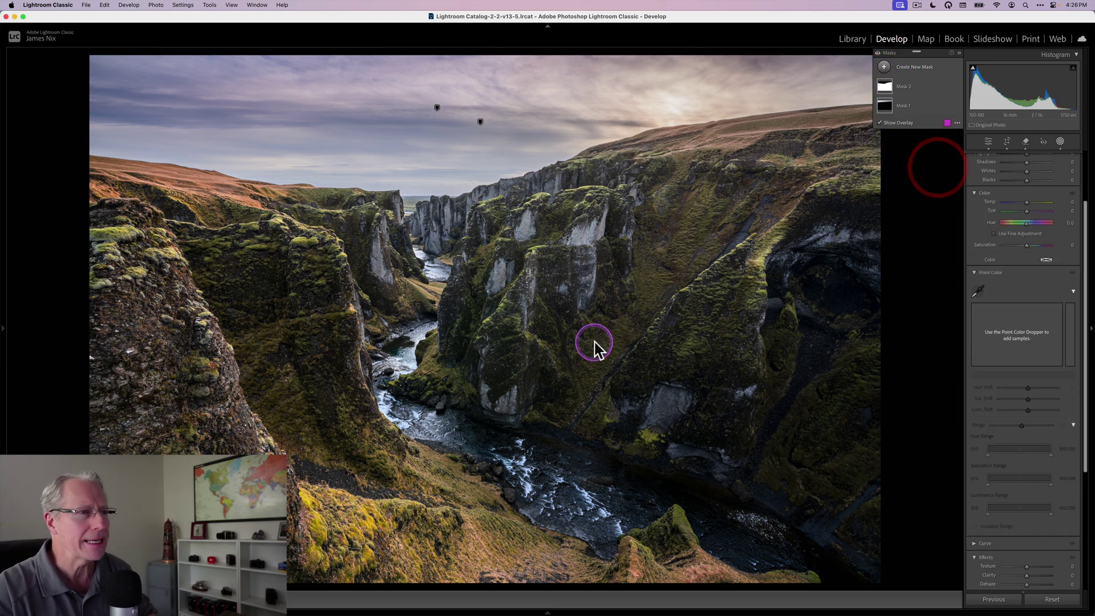
pyautogui.moveTo(460, 378); pyautogui.dragTo(558, 563)
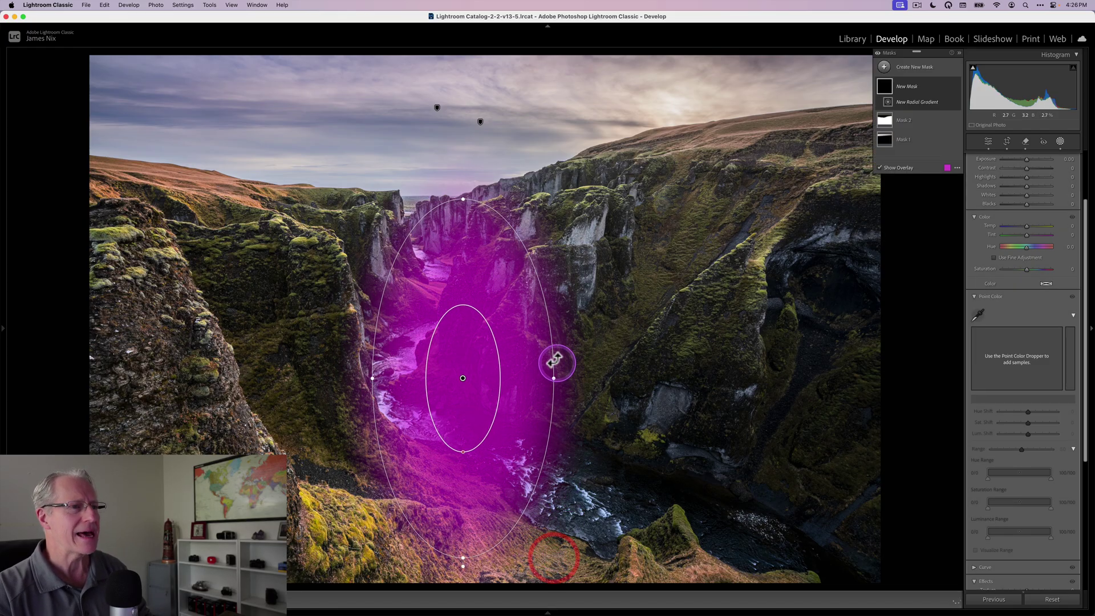
pyautogui.moveTo(562, 357)
pyautogui.mouseDown()
pyautogui.moveTo(544, 337)
pyautogui.moveTo(569, 339)
pyautogui.mouseUp()
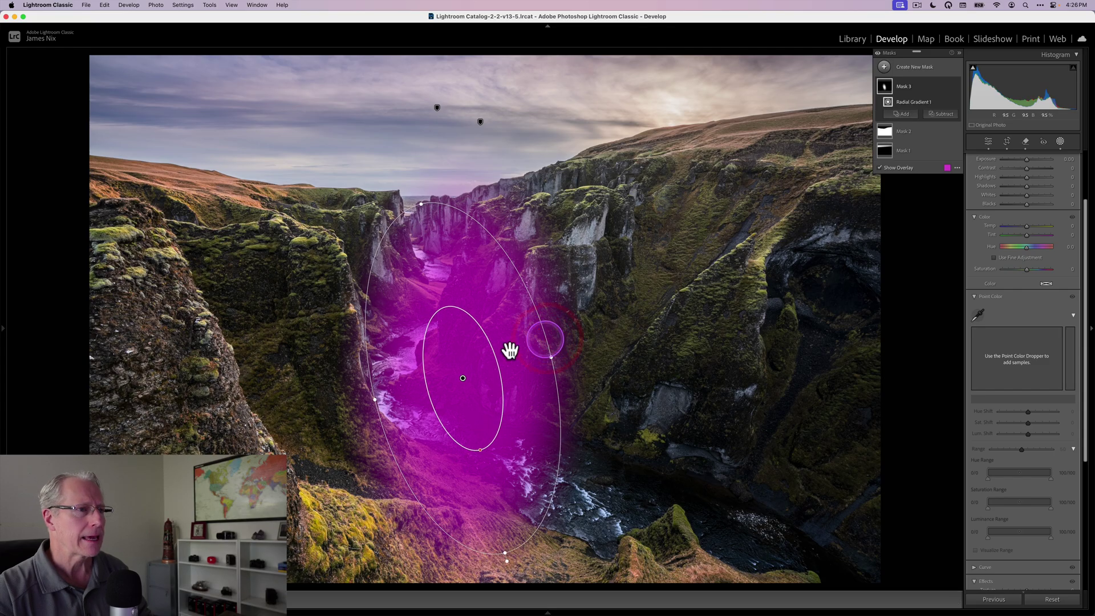
pyautogui.moveTo(553, 335); pyautogui.dragTo(532, 332)
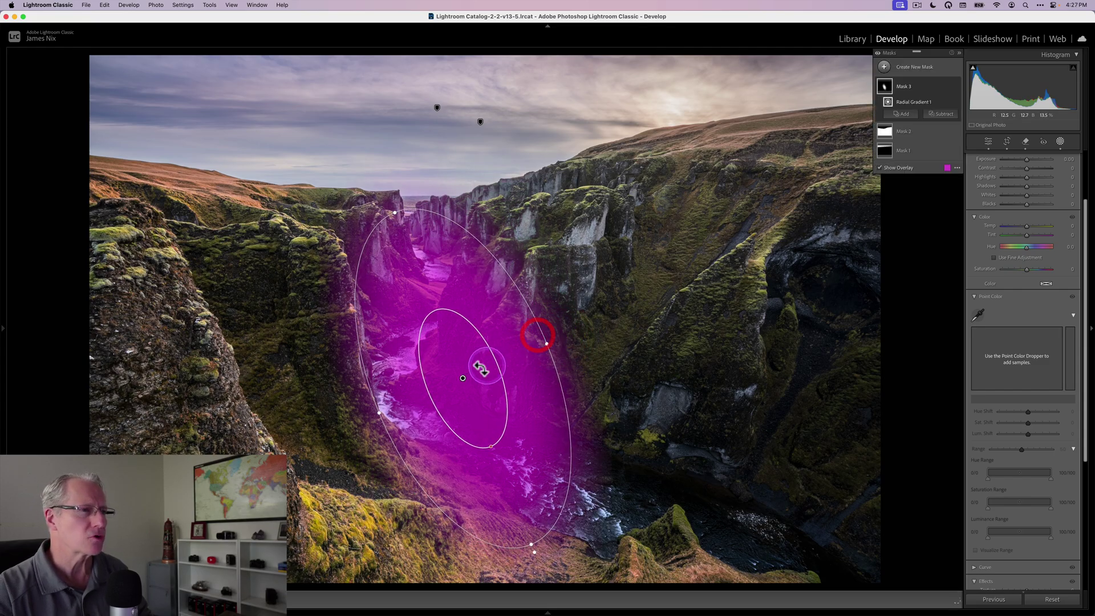
# Step: Move the gradient along the river and stretch its outer falloff down the canyon
pyautogui.moveTo(482, 368); pyautogui.dragTo(494, 374)
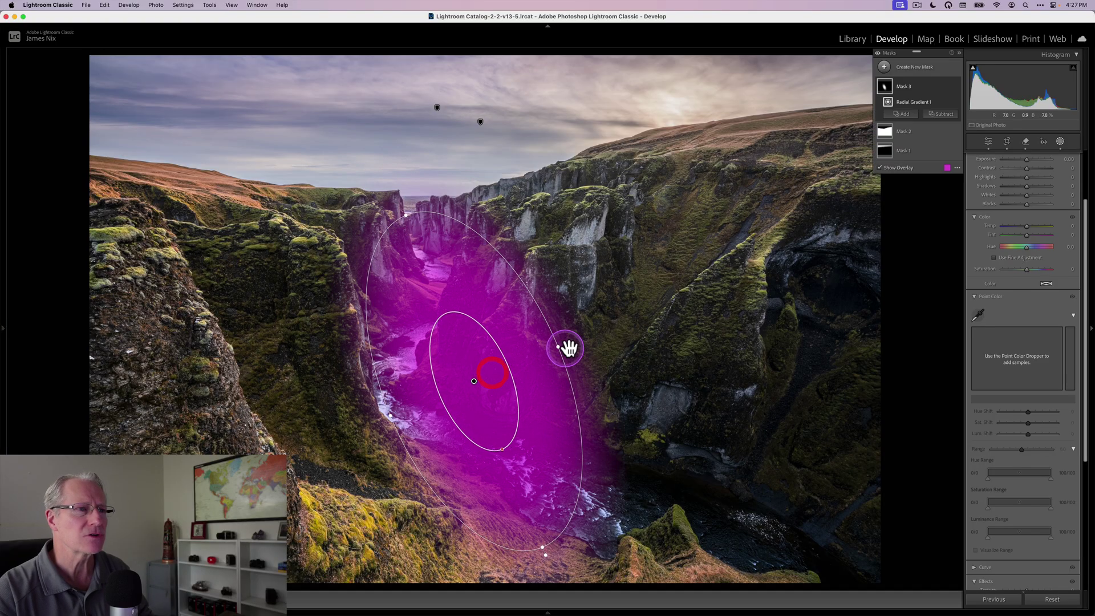
pyautogui.moveTo(570, 344); pyautogui.dragTo(561, 344)
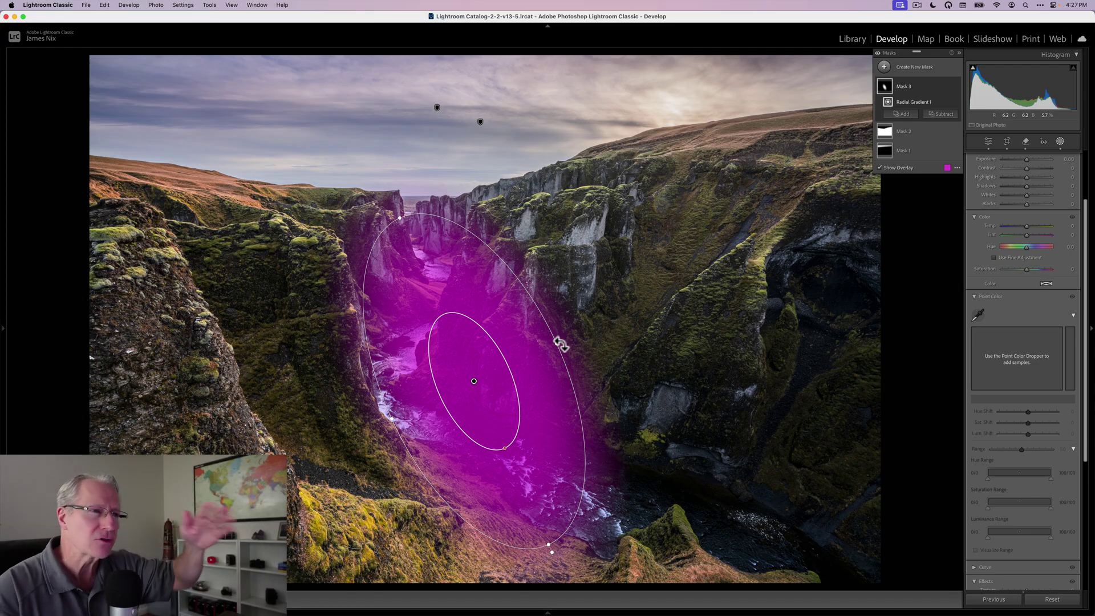
pyautogui.moveTo(547, 335); pyautogui.dragTo(565, 336)
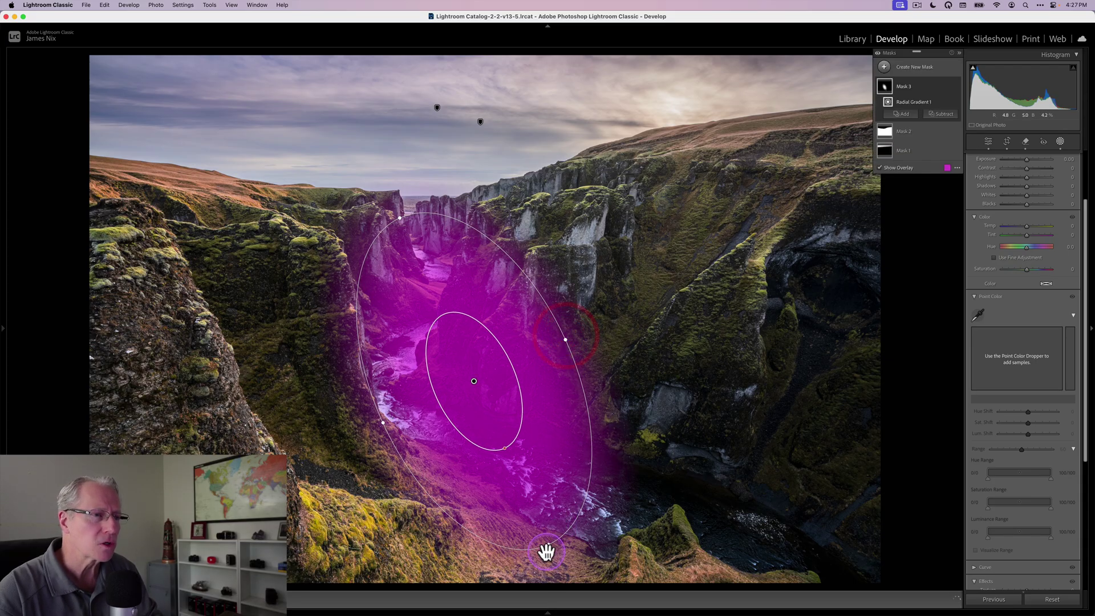
pyautogui.moveTo(549, 545); pyautogui.dragTo(562, 549)
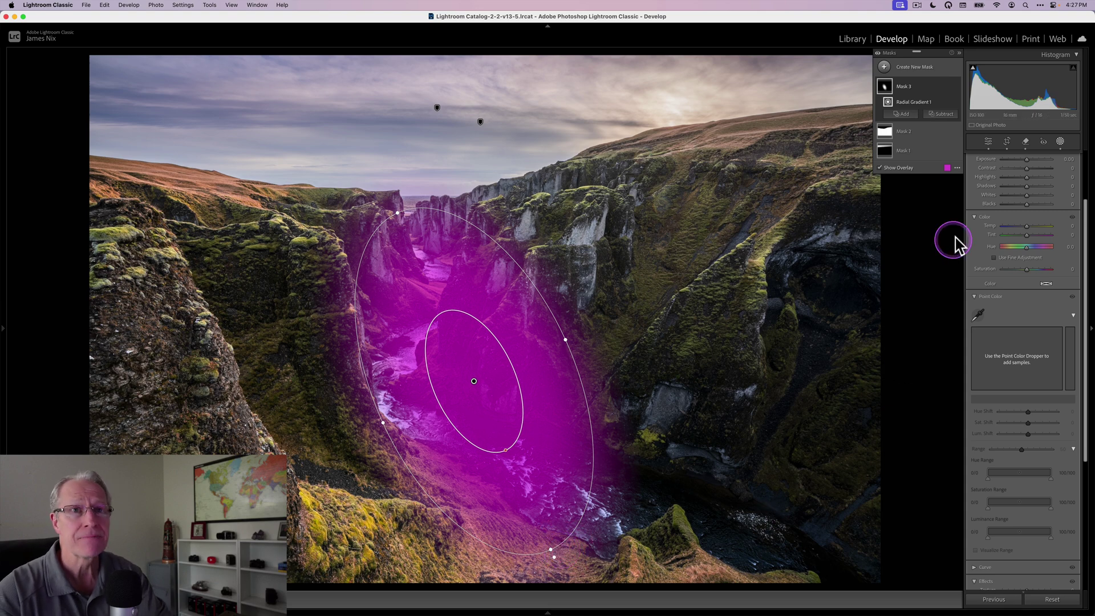
pyautogui.scroll(2, 1021, 216)
pyautogui.scroll(1, 1021, 215)
pyautogui.moveTo(1025, 225); pyautogui.dragTo(1029, 226)
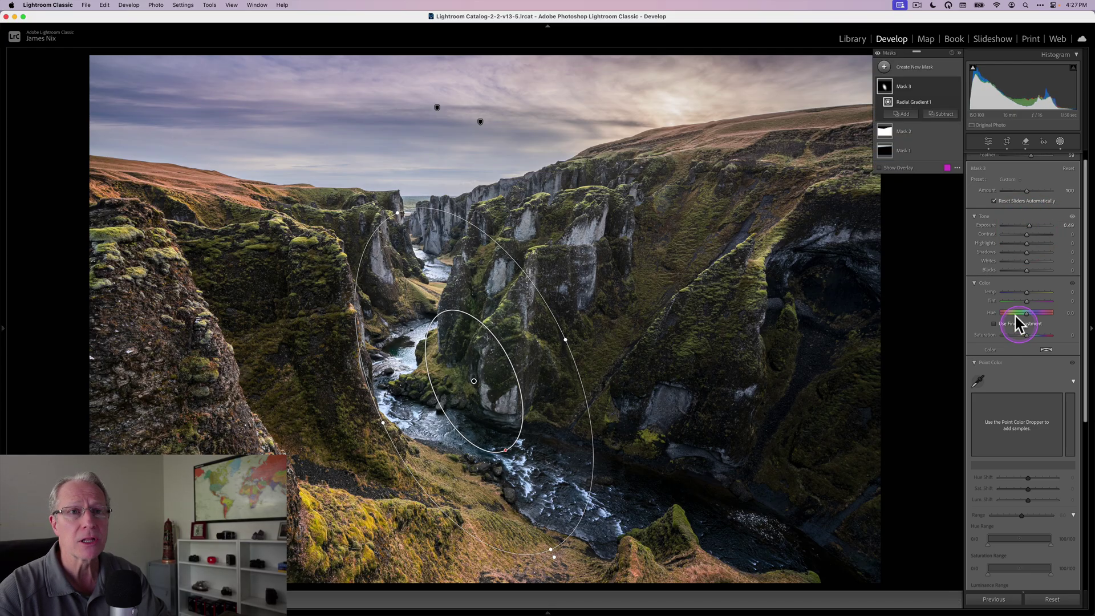
# Step: Give the canyon mask Clarity +21 and toggle it off and on to compare
pyautogui.click(974, 281)
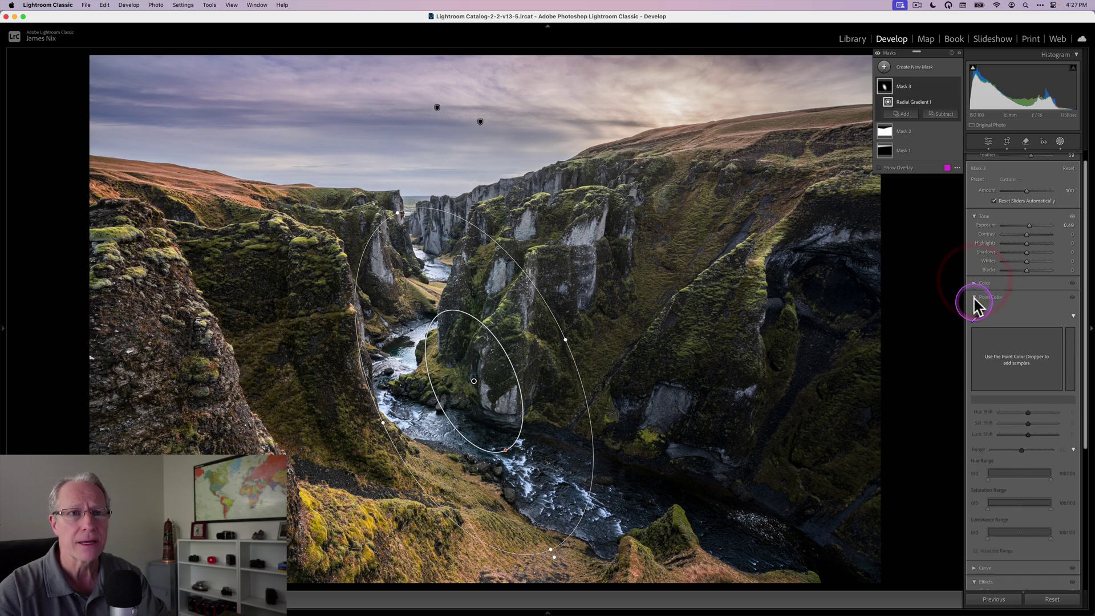
pyautogui.click(974, 298)
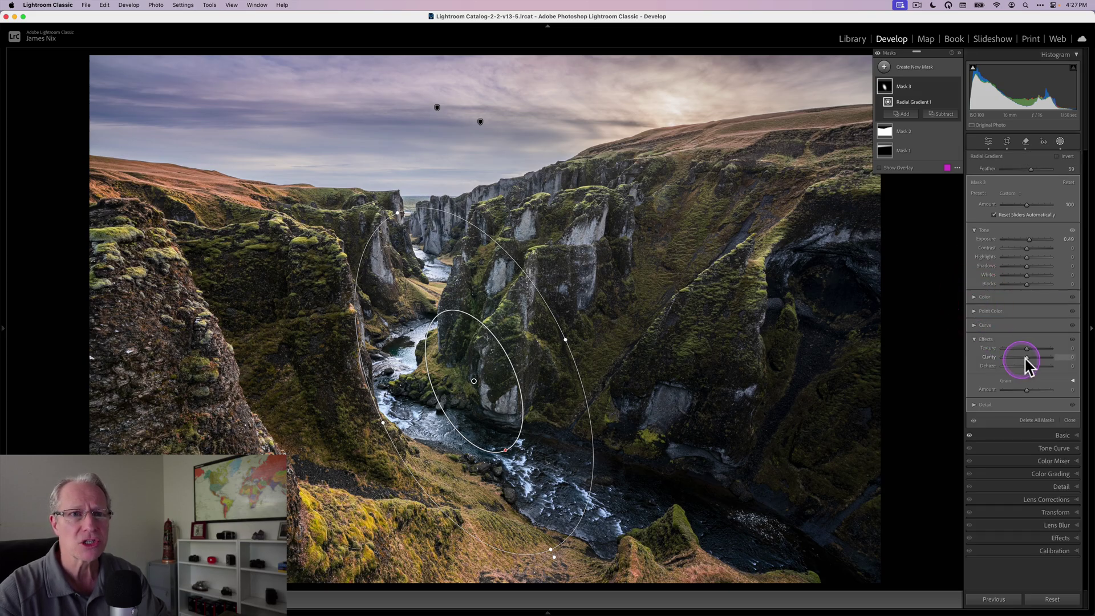
pyautogui.moveTo(1026, 358); pyautogui.dragTo(1033, 358)
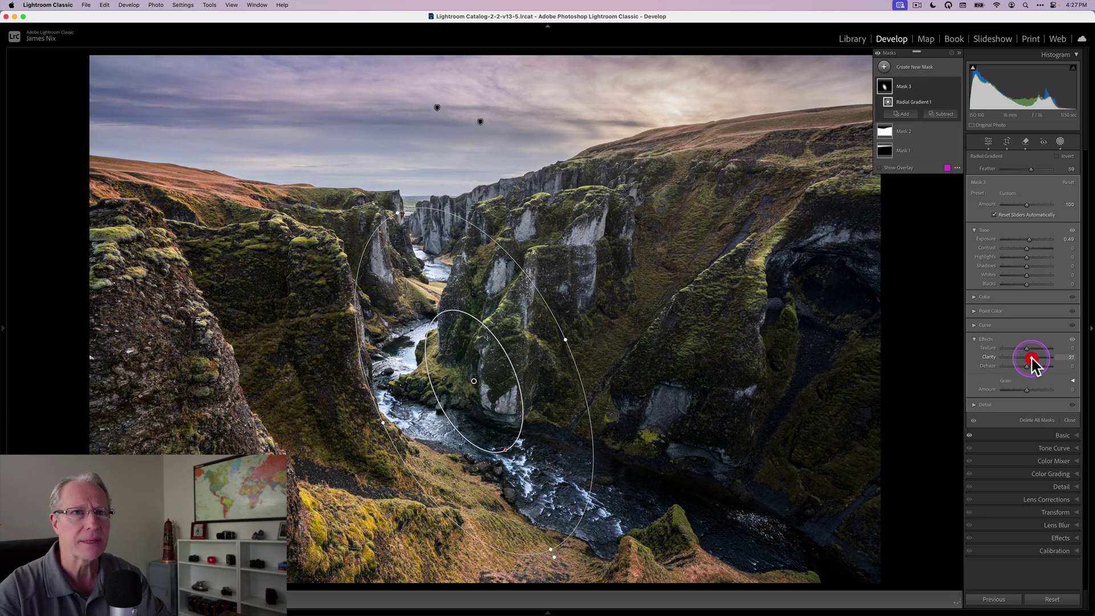
pyautogui.click(956, 86)
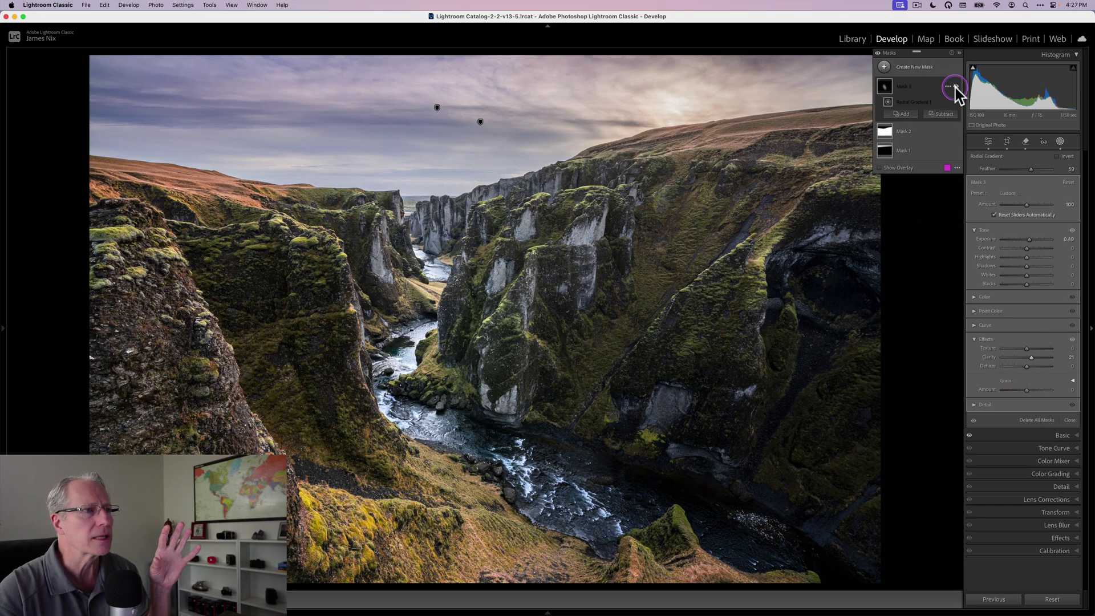
pyautogui.click(956, 86)
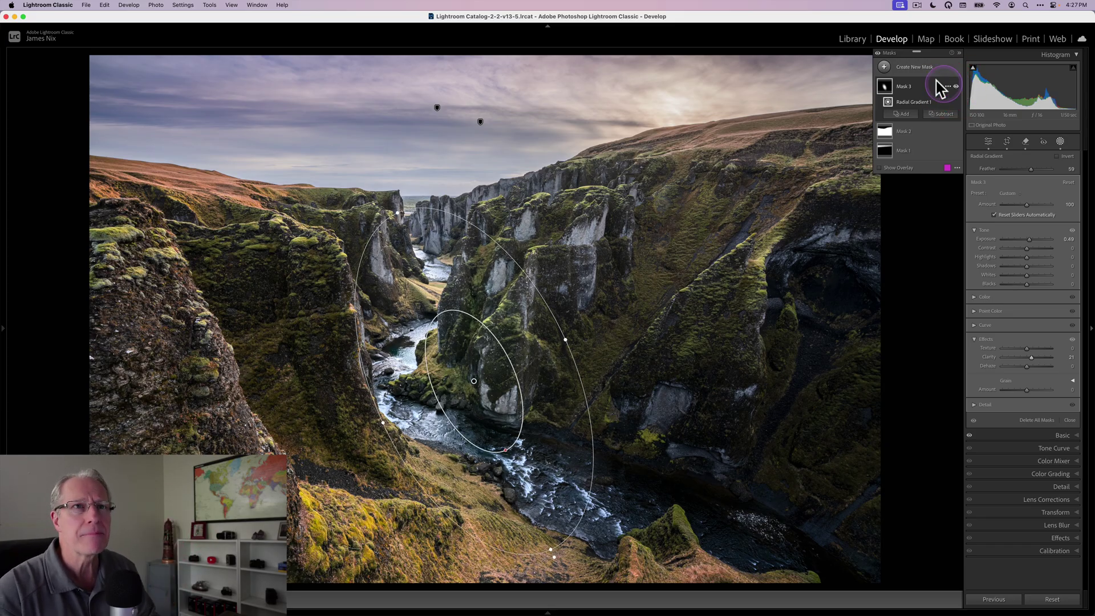
# Step: Compare with all masks switched off, then close Masking to return to the main adjustments
pyautogui.click(878, 53)
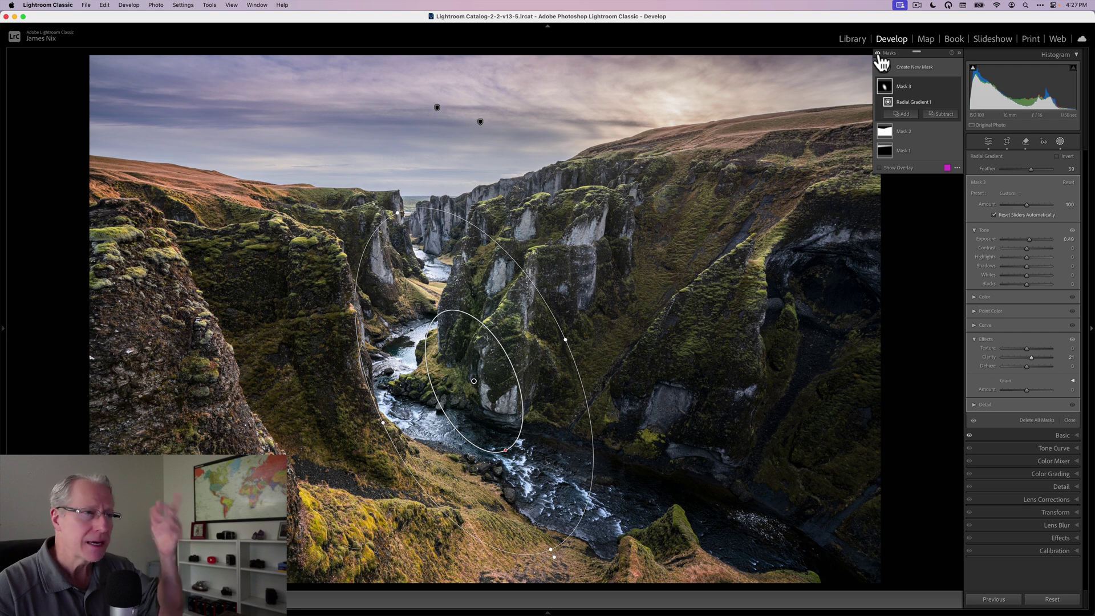
pyautogui.click(879, 53)
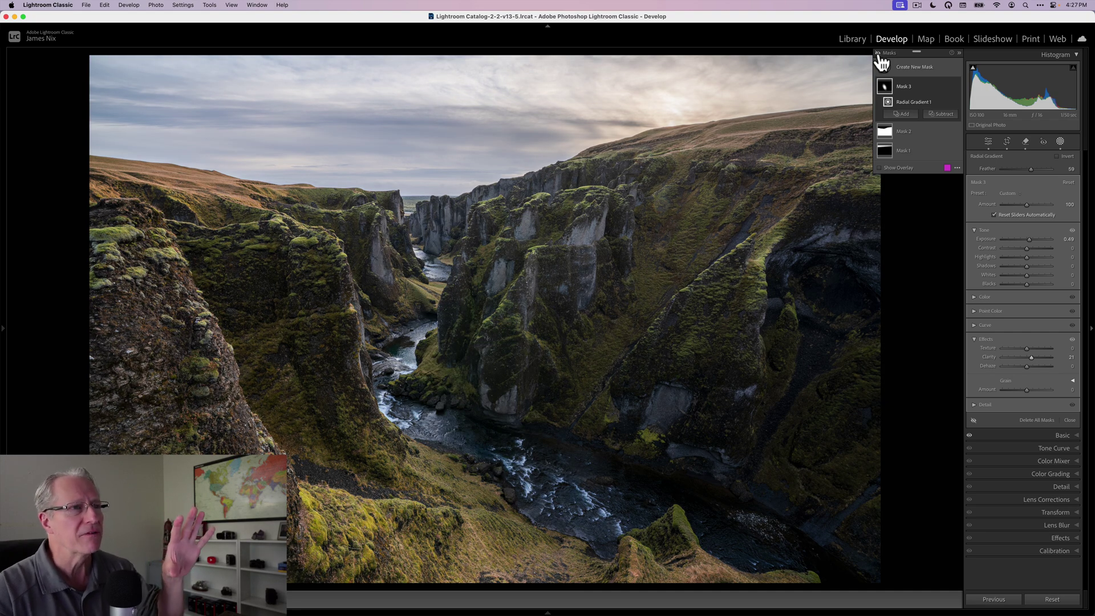
pyautogui.click(878, 53)
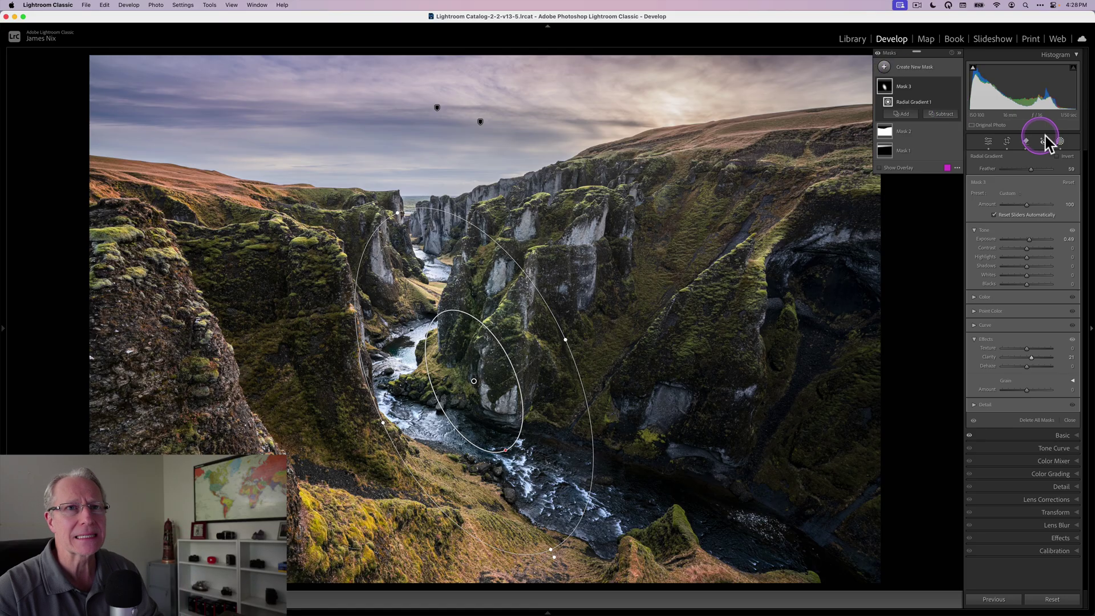
pyautogui.click(1060, 141)
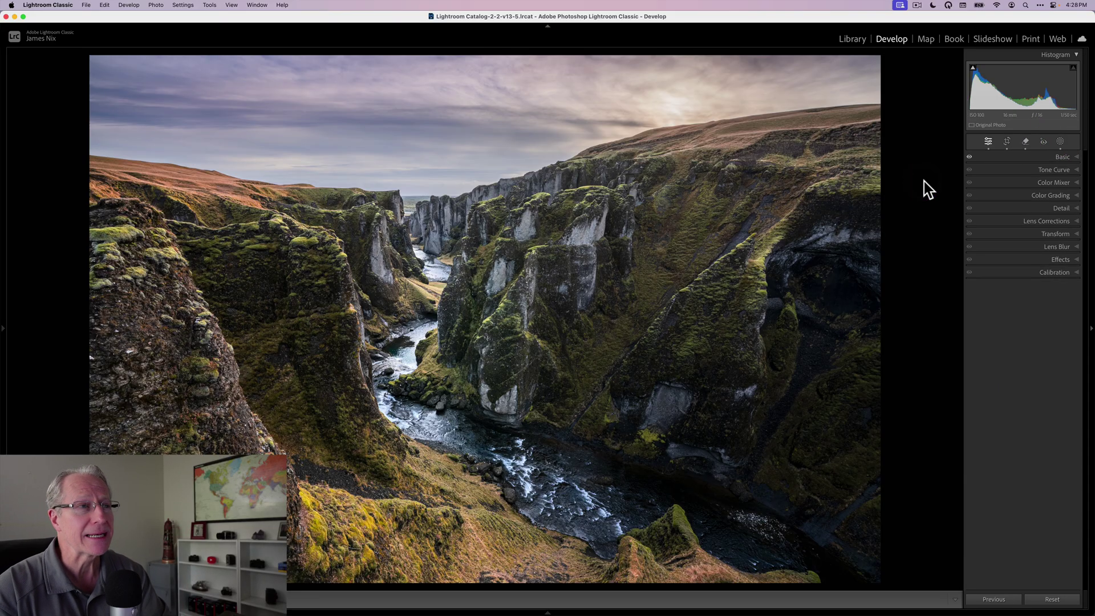
pyautogui.click(919, 263)
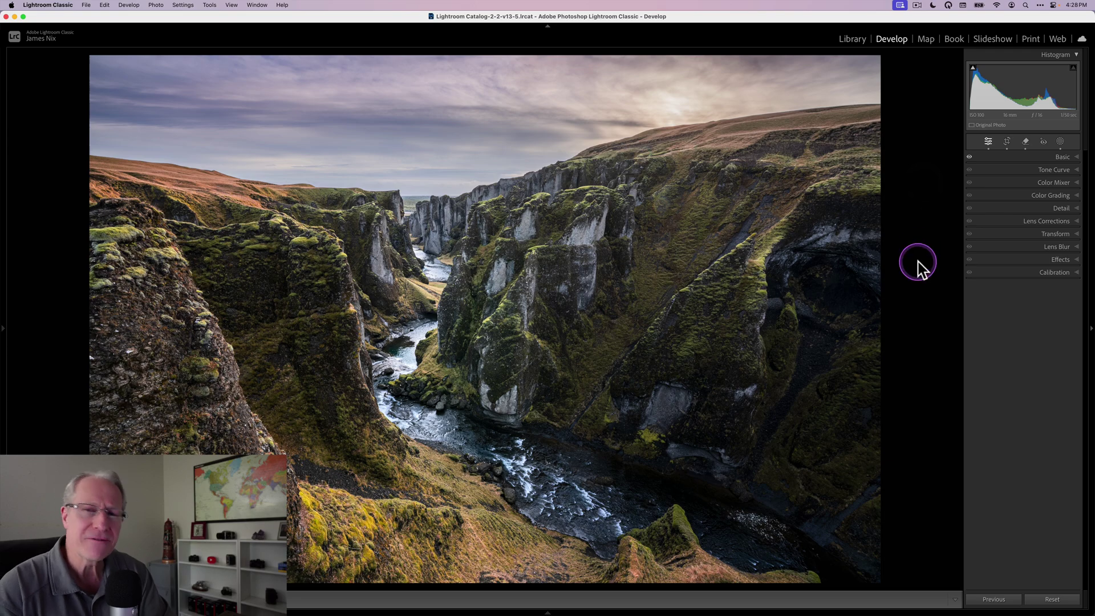
# Step: Set Calibration Blue Primary Hue to -27 and Saturation to +41
pyautogui.click(1001, 274)
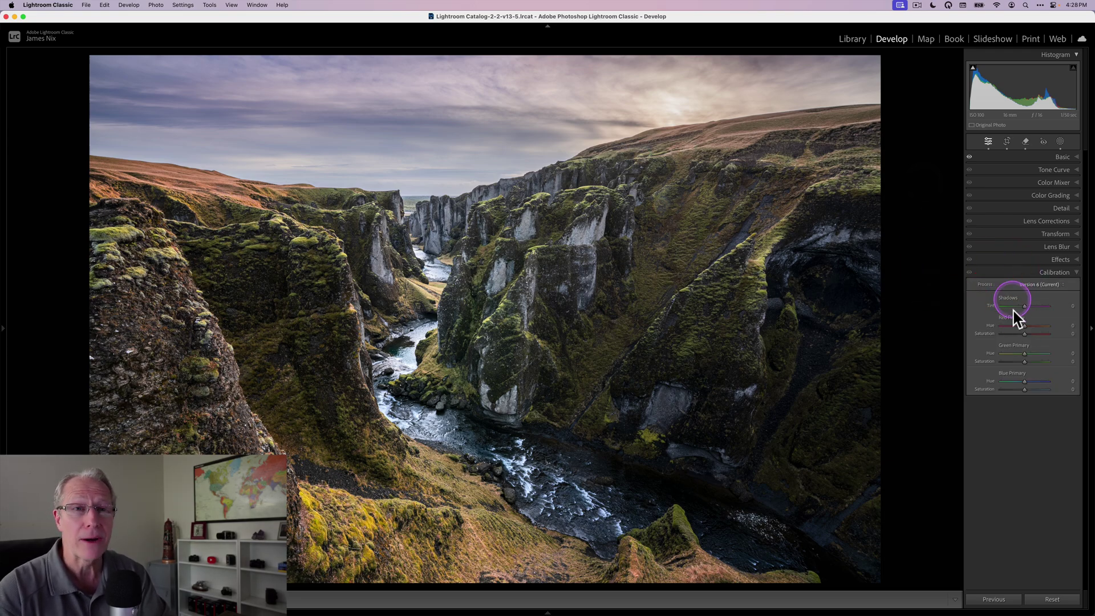
pyautogui.click(1003, 300)
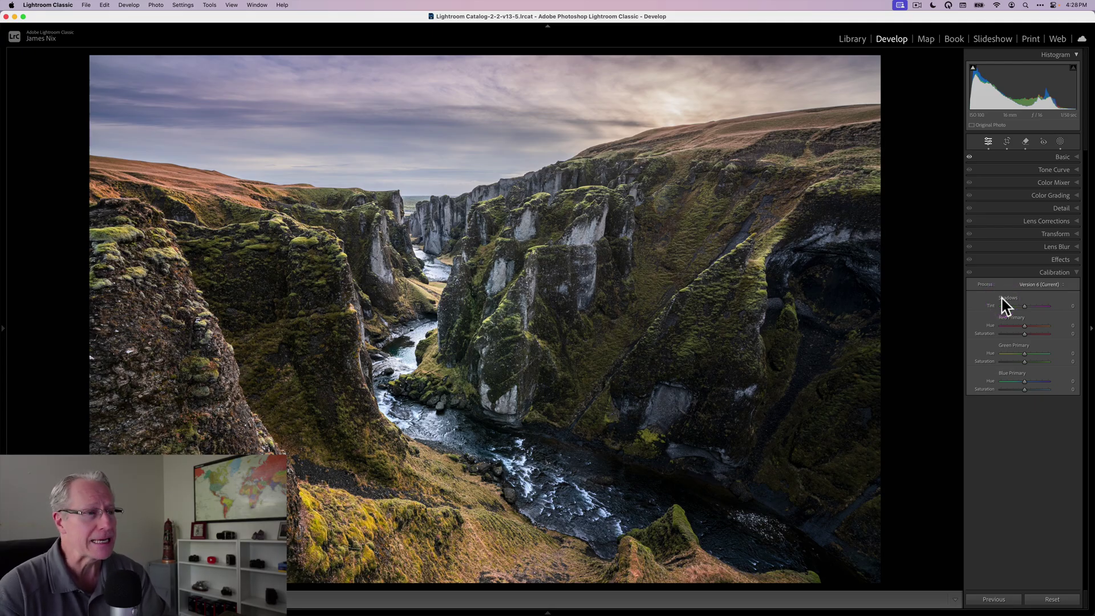
pyautogui.moveTo(1004, 306); pyautogui.dragTo(1028, 389)
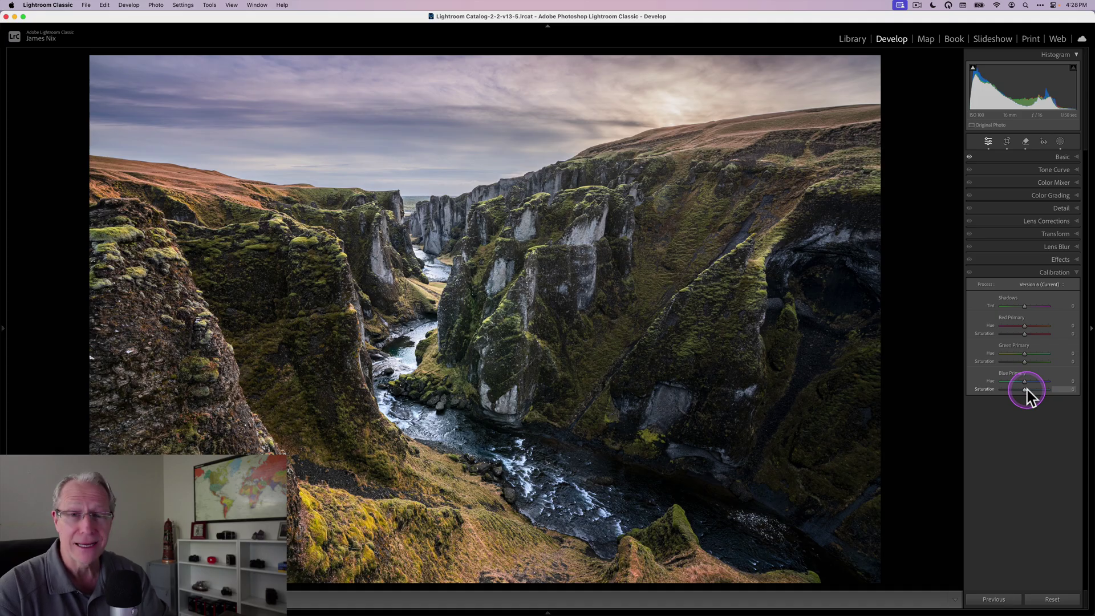
pyautogui.click(1025, 390)
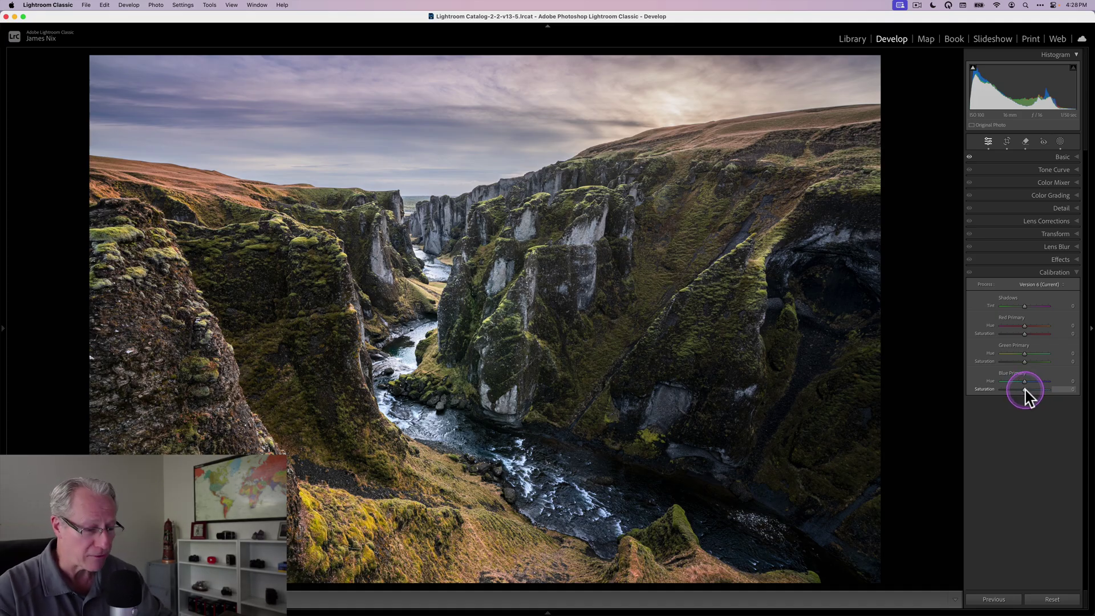
pyautogui.moveTo(1025, 391); pyautogui.dragTo(1018, 381)
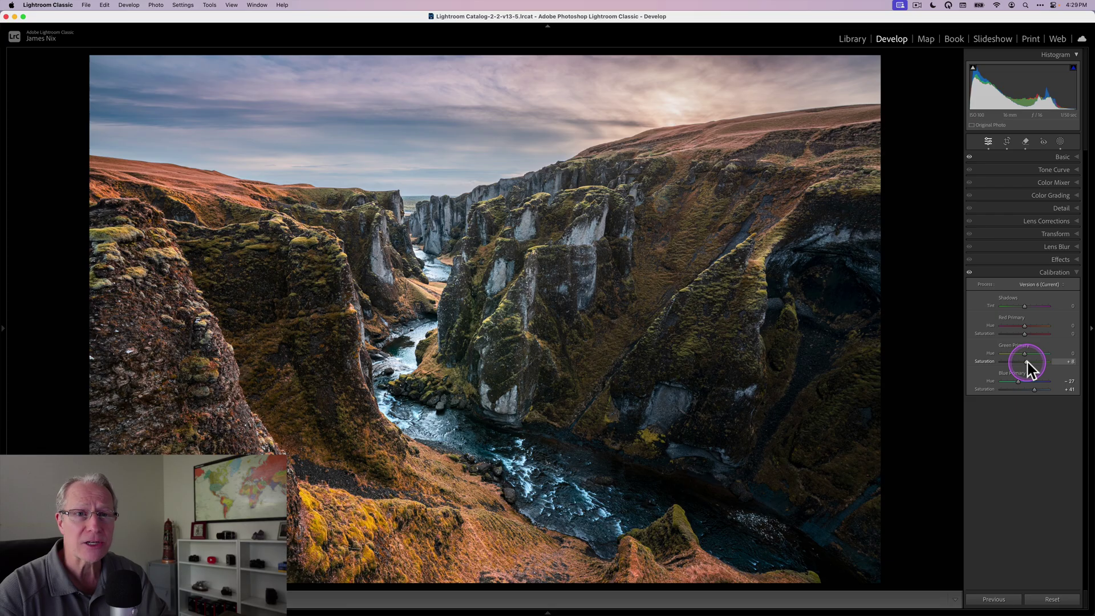
# Step: Set Green Primary Hue -34, Saturation +13 and Red Primary Hue +23, Saturation -44
pyautogui.moveTo(1028, 362); pyautogui.dragTo(1029, 362)
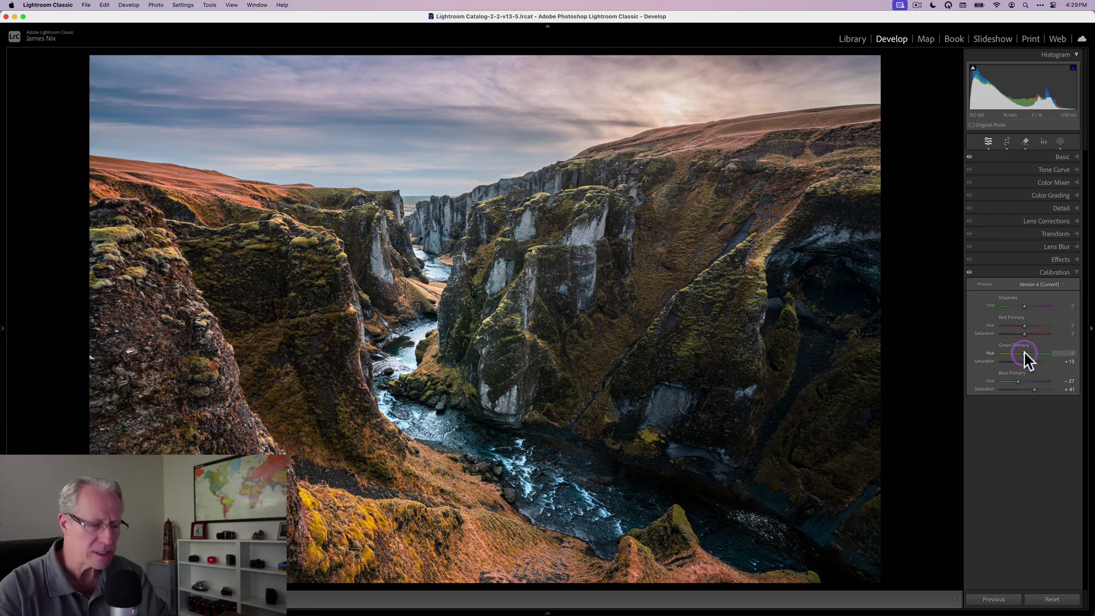
pyautogui.moveTo(1019, 353); pyautogui.dragTo(1018, 353)
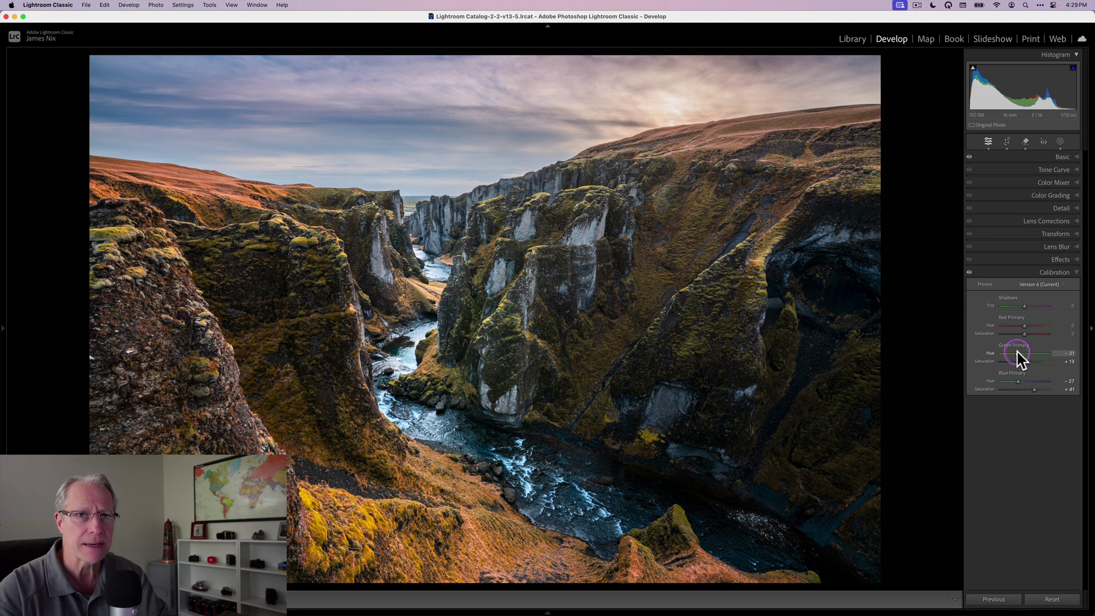
pyautogui.click(1024, 334)
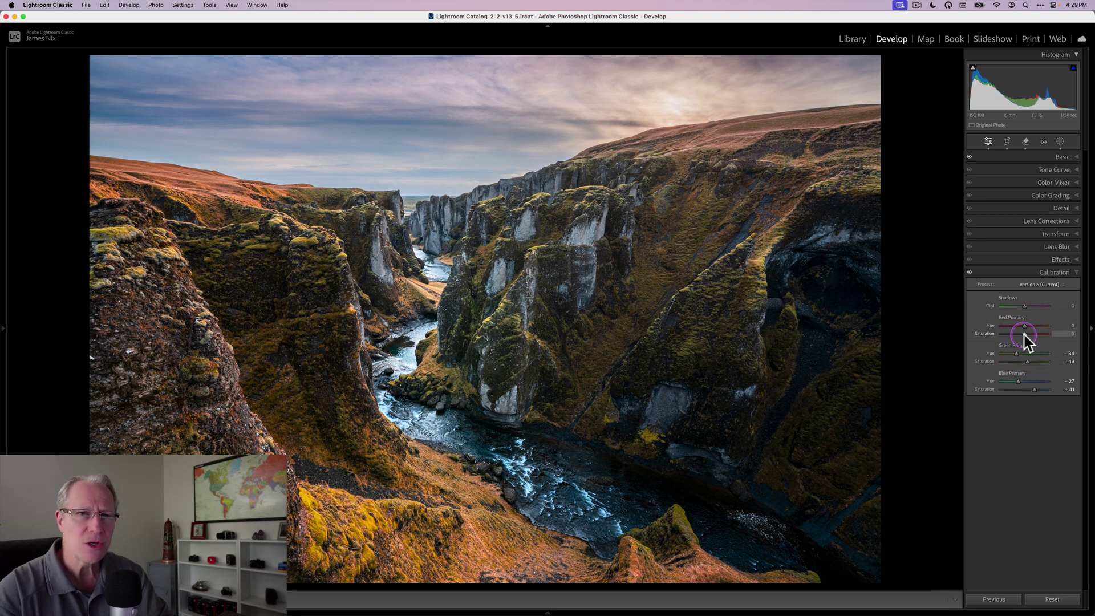
pyautogui.moveTo(1024, 334); pyautogui.dragTo(1014, 334)
pyautogui.click(1024, 327)
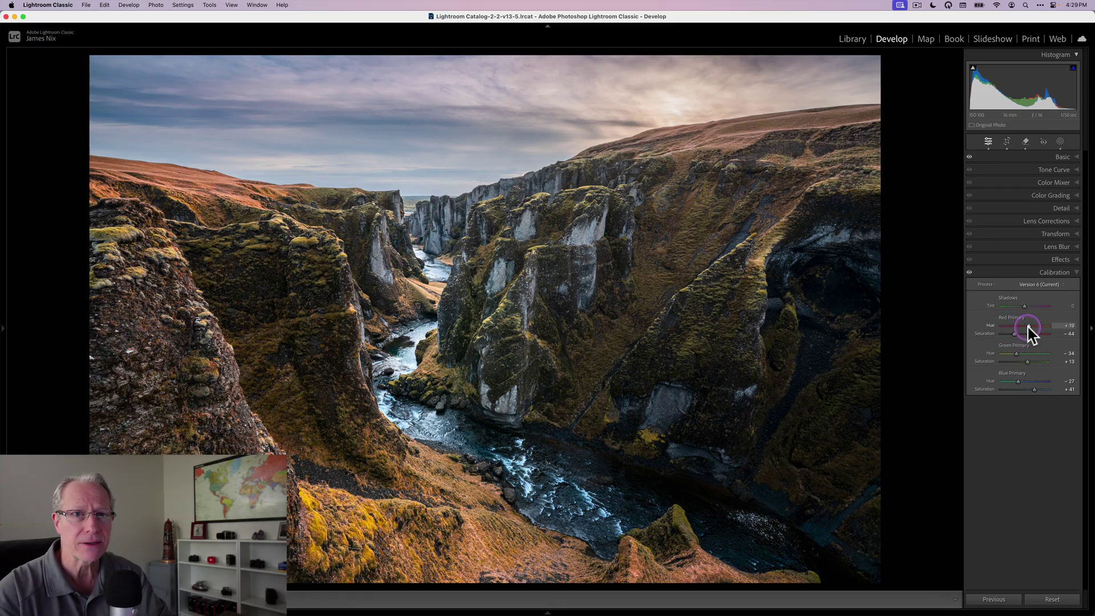
pyautogui.moveTo(1030, 326); pyautogui.dragTo(1031, 325)
# Step: Toggle Calibration off and on to compare, then collapse the panel
pyautogui.click(979, 317)
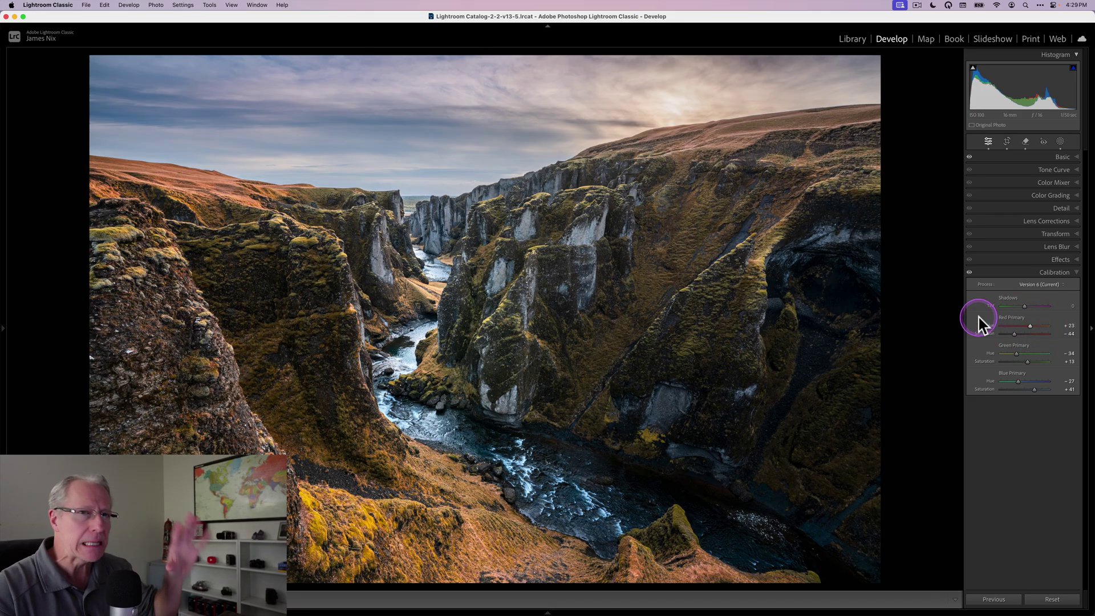
pyautogui.click(969, 272)
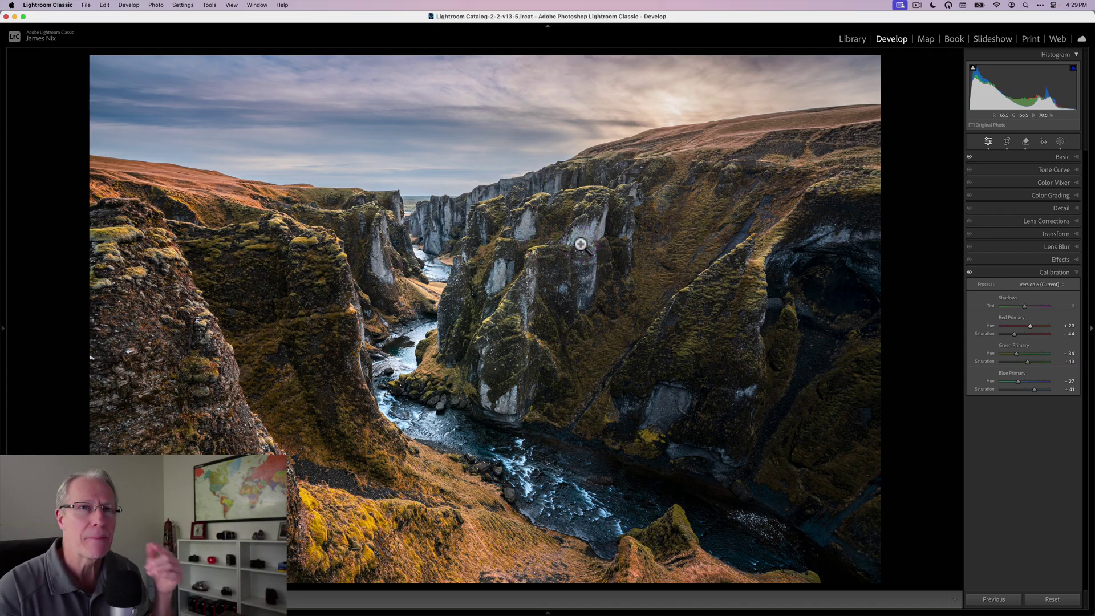
pyautogui.click(969, 273)
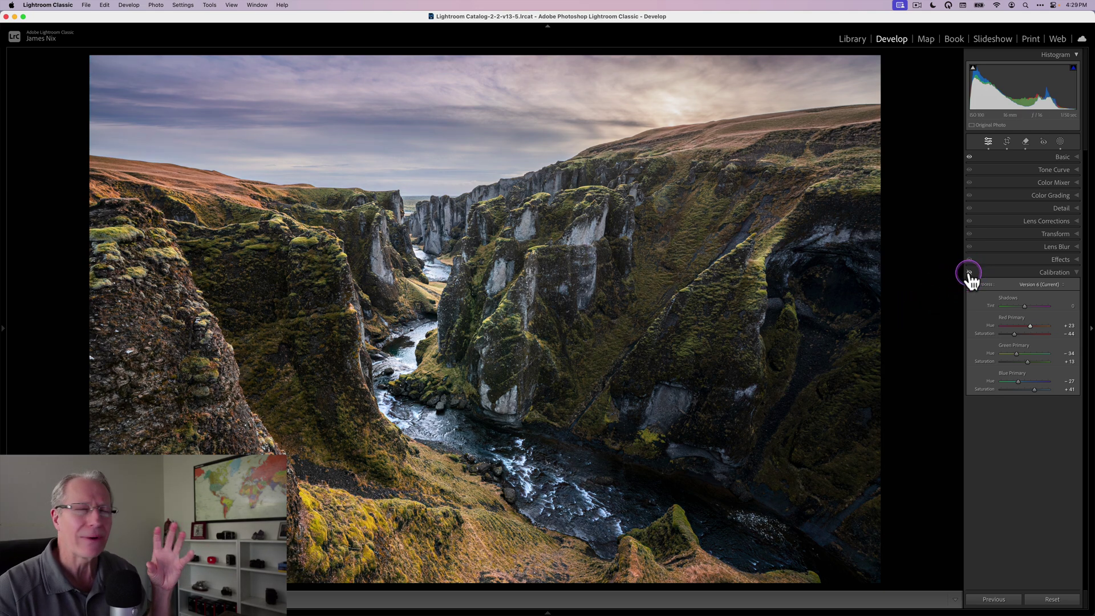
pyautogui.click(969, 273)
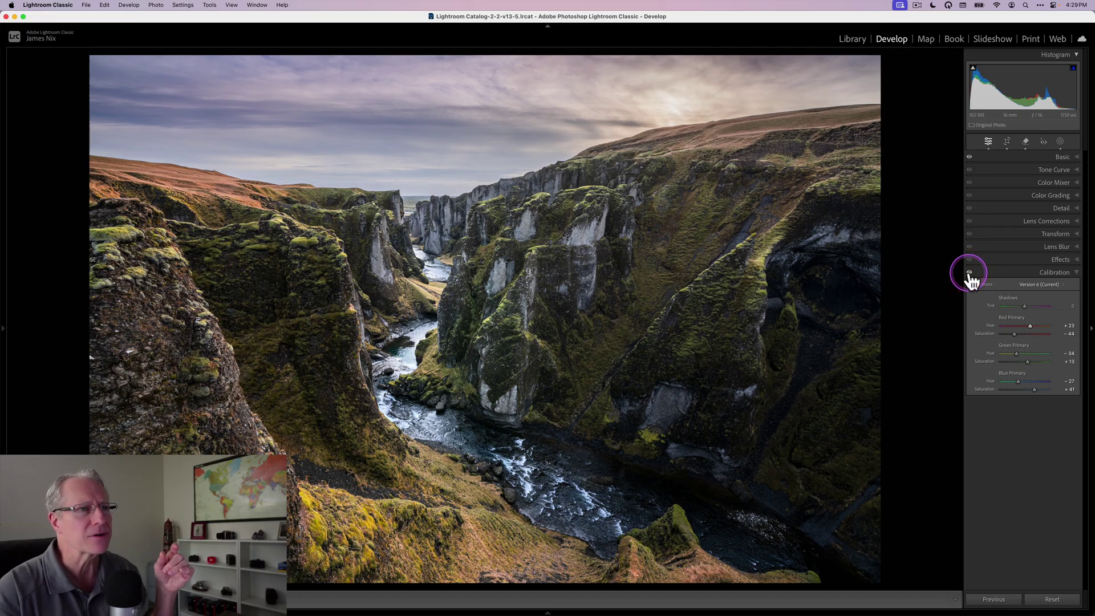
pyautogui.click(1002, 273)
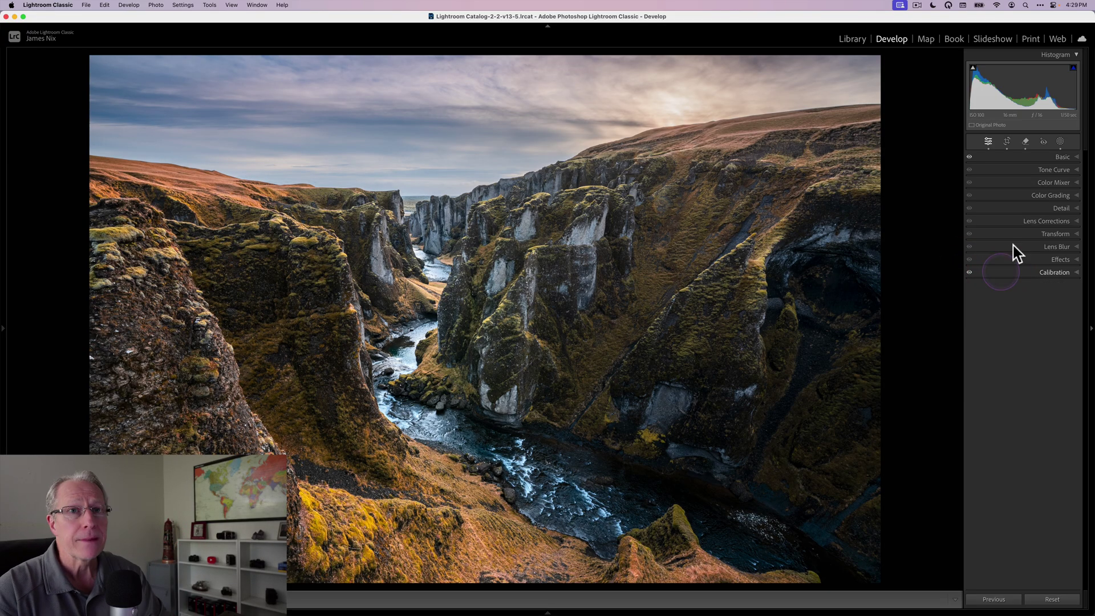
# Step: Tint the shadows a faint blue with Hue 230 and Saturation 12
pyautogui.click(1033, 195)
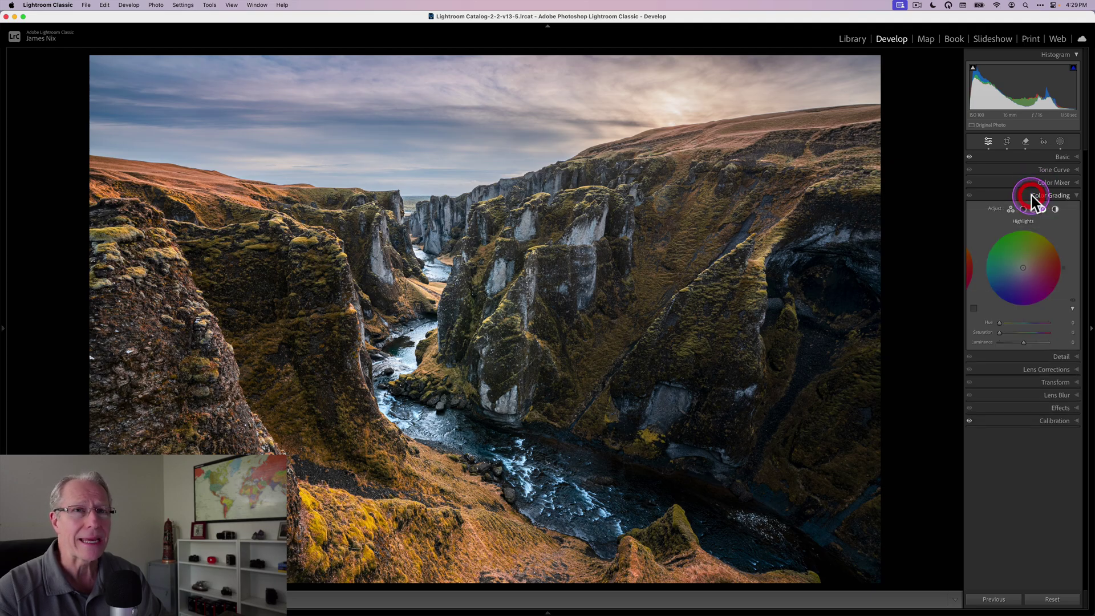
pyautogui.click(1024, 209)
pyautogui.moveTo(1017, 333); pyautogui.dragTo(1033, 328)
pyautogui.doubleClick(982, 333)
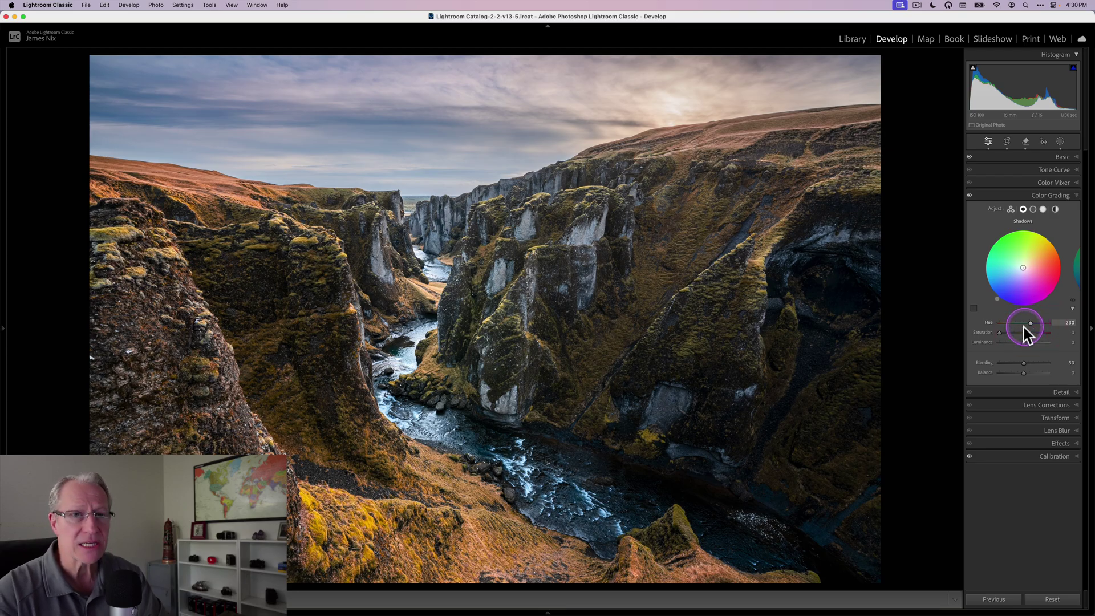
pyautogui.moveTo(1000, 332); pyautogui.dragTo(1012, 334)
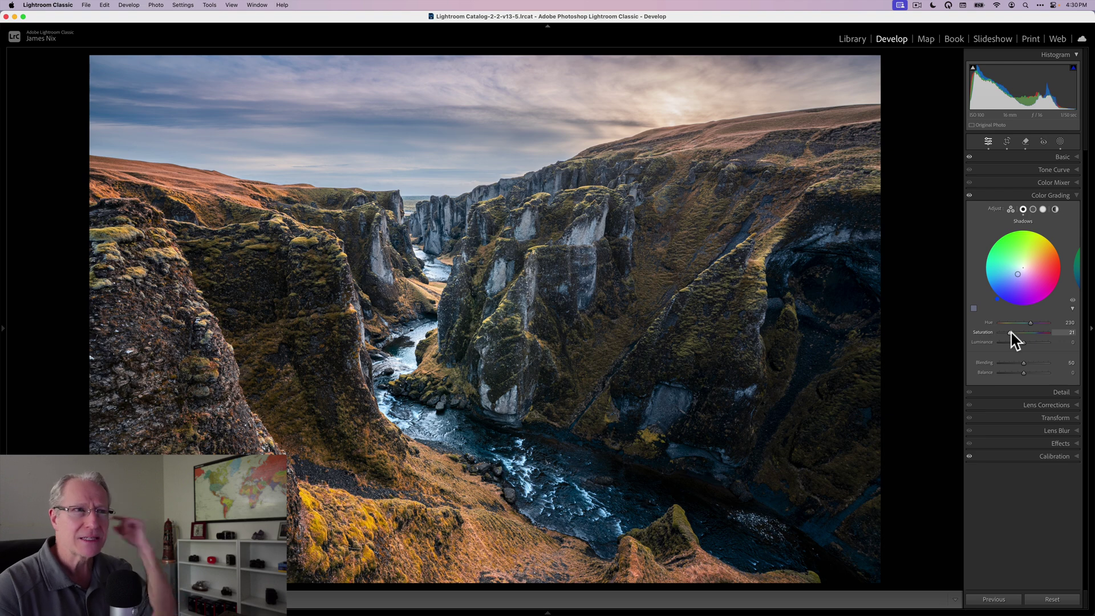
pyautogui.click(1011, 333)
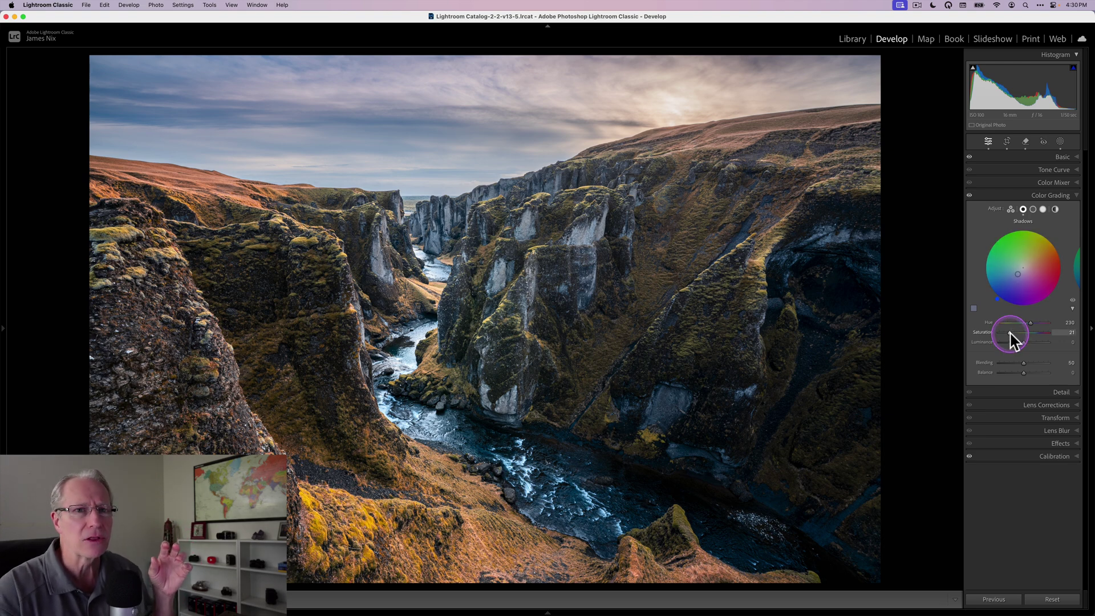
pyautogui.moveTo(1009, 333); pyautogui.dragTo(1006, 337)
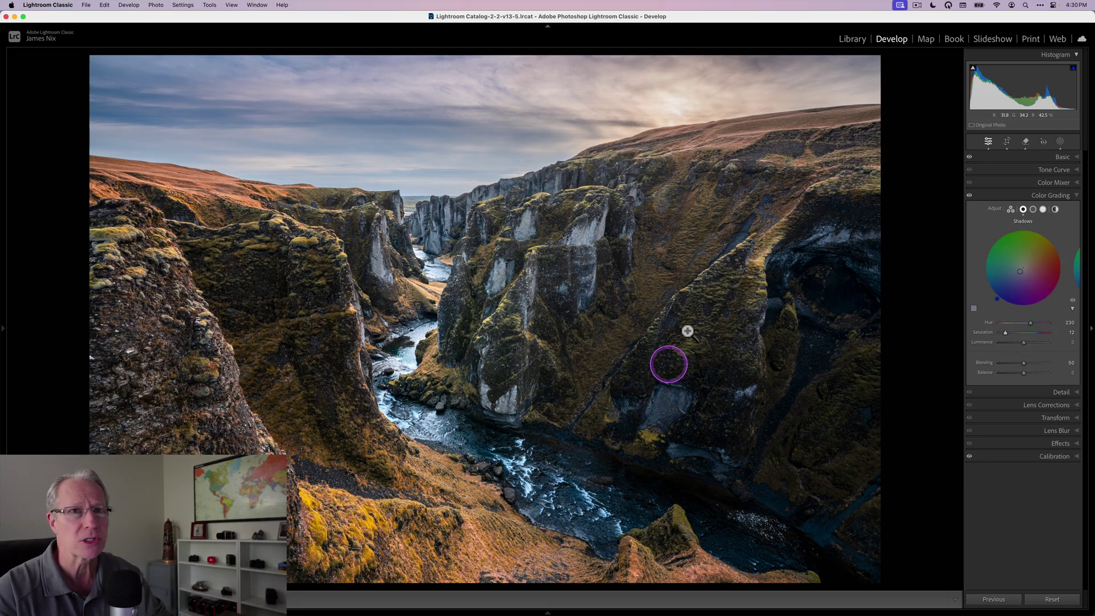
# Step: Give the highlights a warm orange tint of Hue 25 and Saturation 10
pyautogui.click(1043, 210)
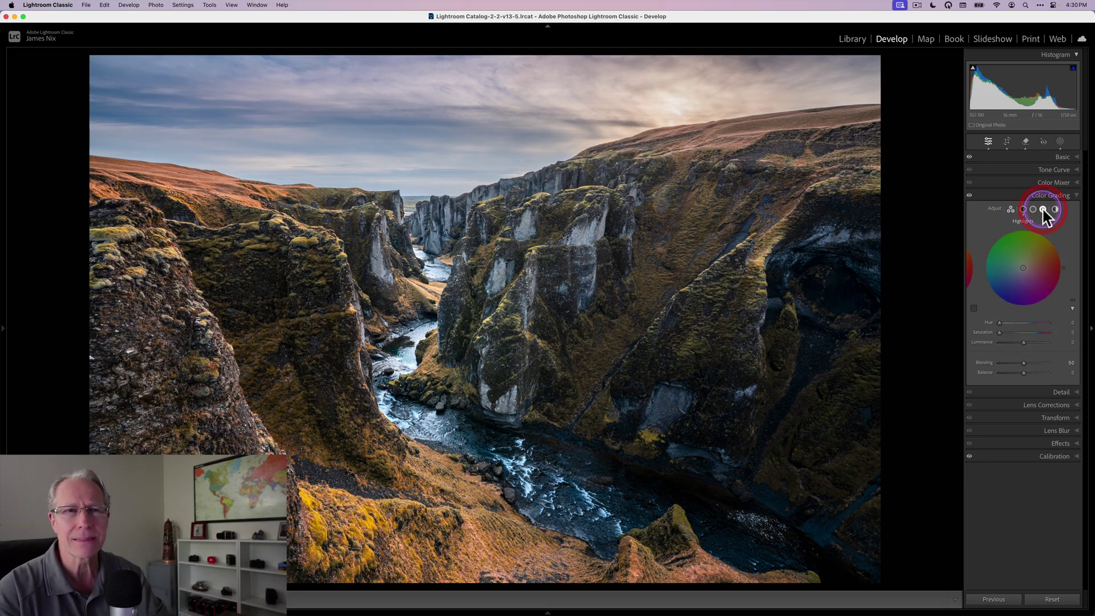
pyautogui.moveTo(1001, 323); pyautogui.dragTo(1006, 333)
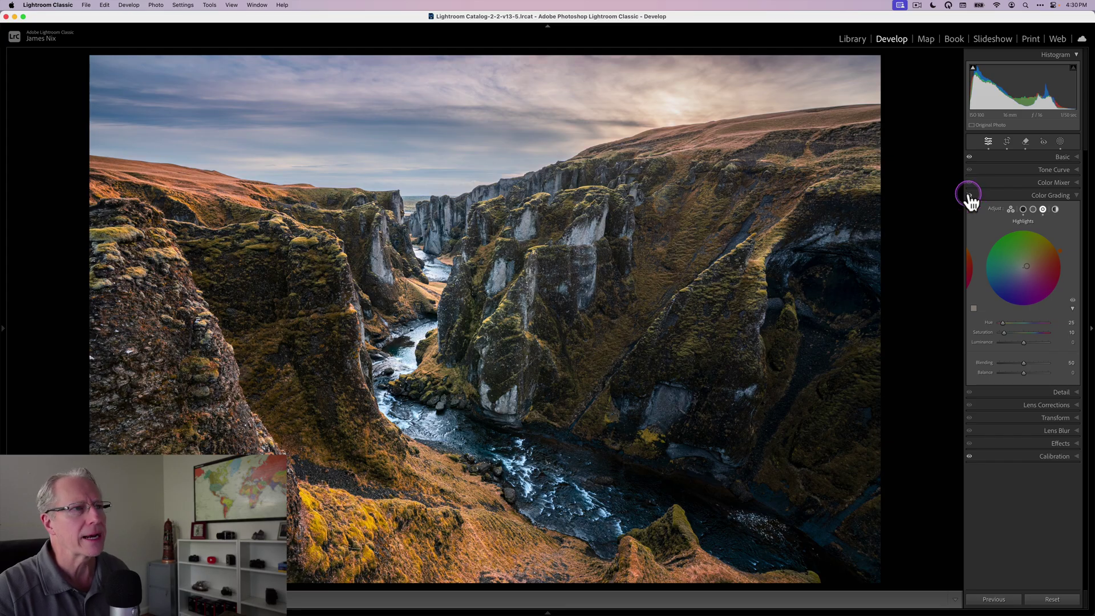
pyautogui.click(994, 194)
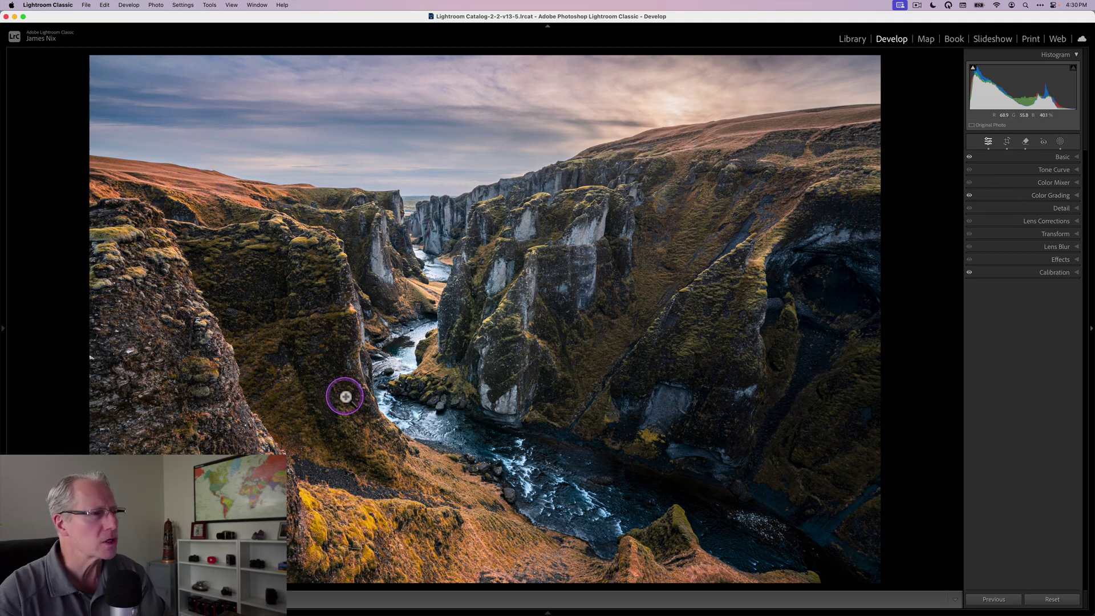
# Step: Sample the orange hillside as a Color Mixer Point Color and set Sat. Shift to -10
pyautogui.click(1021, 183)
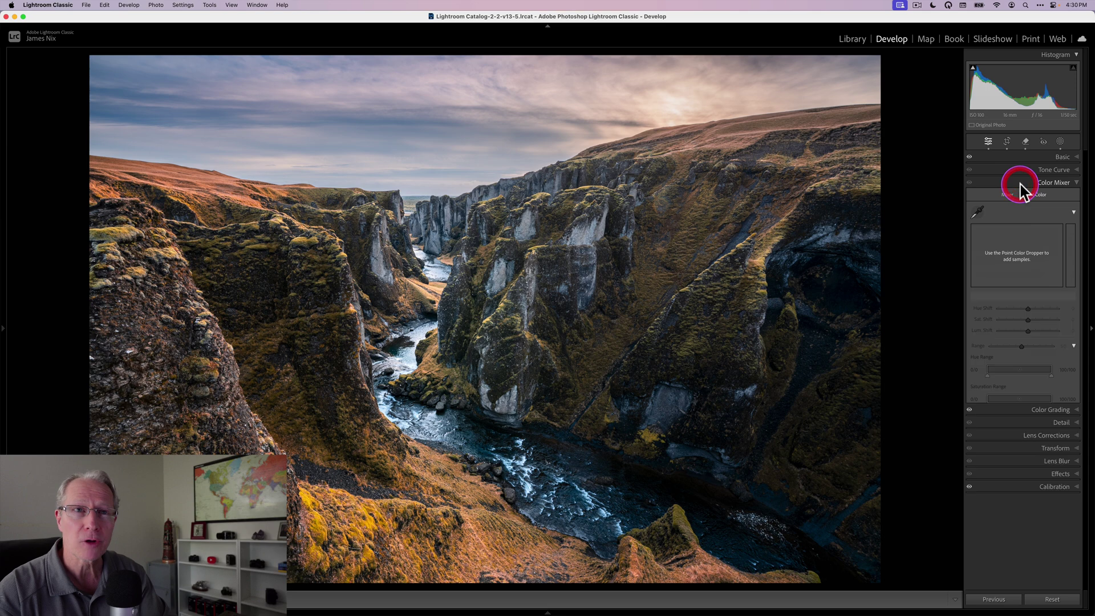
pyautogui.click(977, 214)
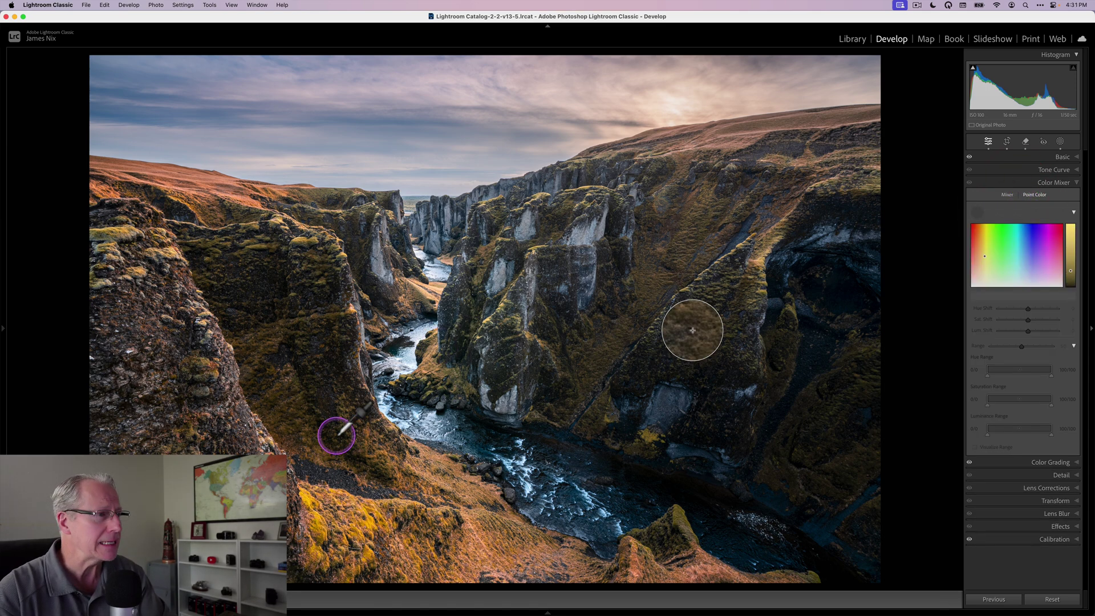
pyautogui.click(197, 182)
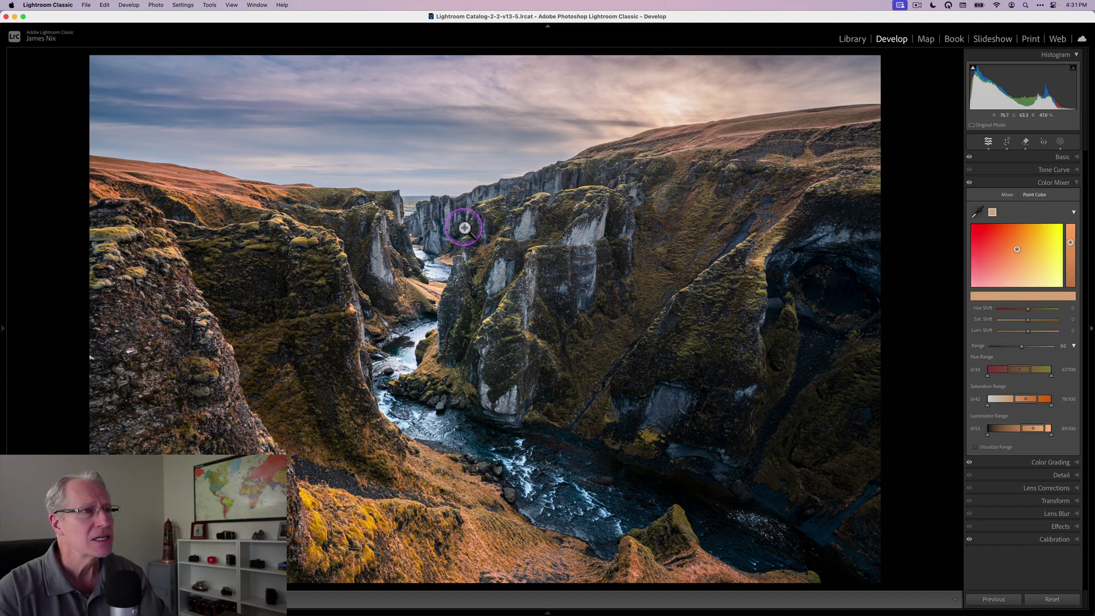
pyautogui.moveTo(1028, 323); pyautogui.dragTo(1022, 324)
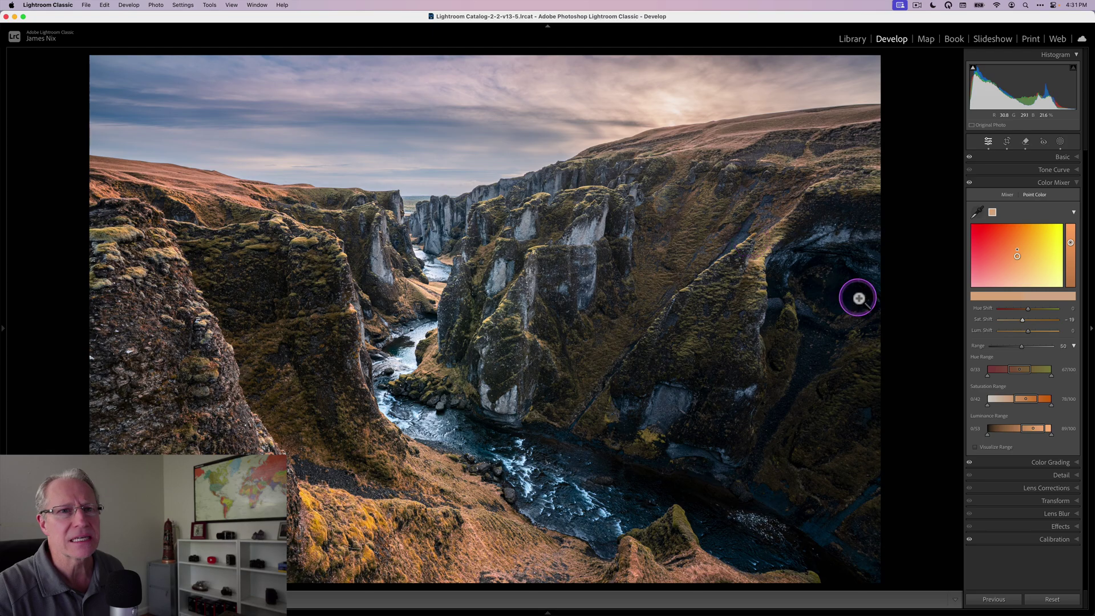
pyautogui.moveTo(1027, 318); pyautogui.dragTo(1025, 322)
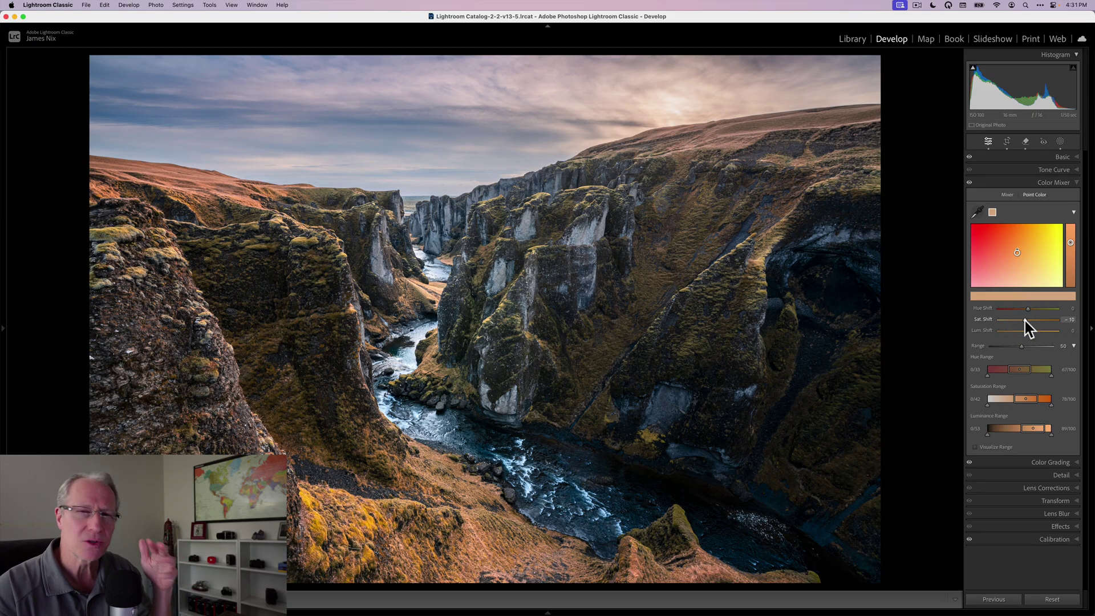
# Step: Toggle the Color Mixer off and on to compare, then collapse it
pyautogui.click(969, 182)
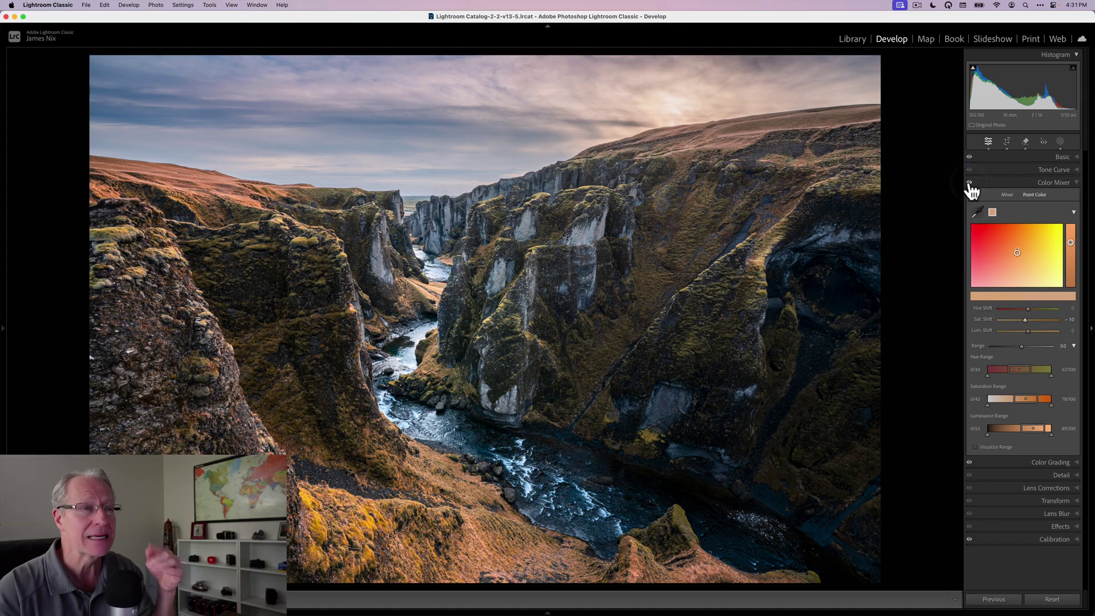
pyautogui.click(969, 183)
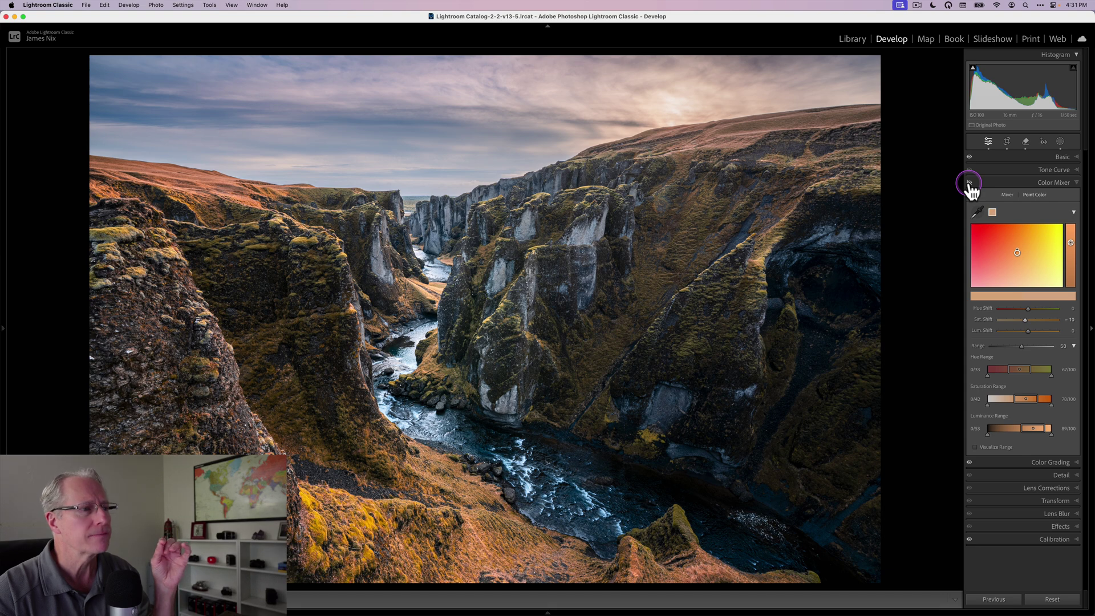
pyautogui.click(971, 187)
pyautogui.click(1016, 275)
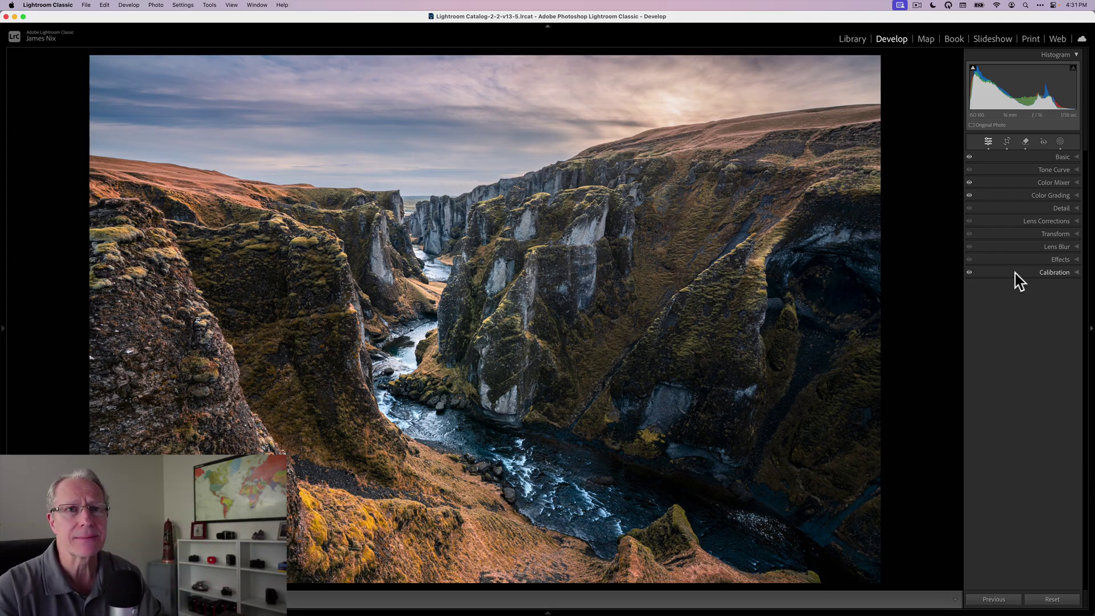
# Step: Add a Post-Crop Vignette of Amount -15, Roundness +72, Feather 100, comparing before and after
pyautogui.click(1010, 264)
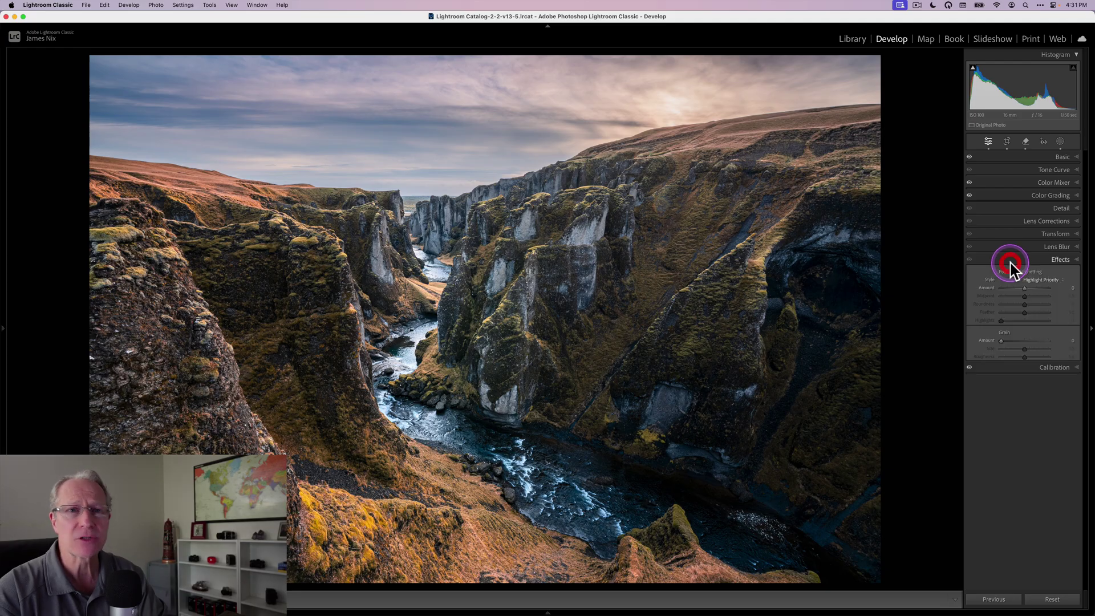
pyautogui.moveTo(1024, 289); pyautogui.dragTo(1053, 315)
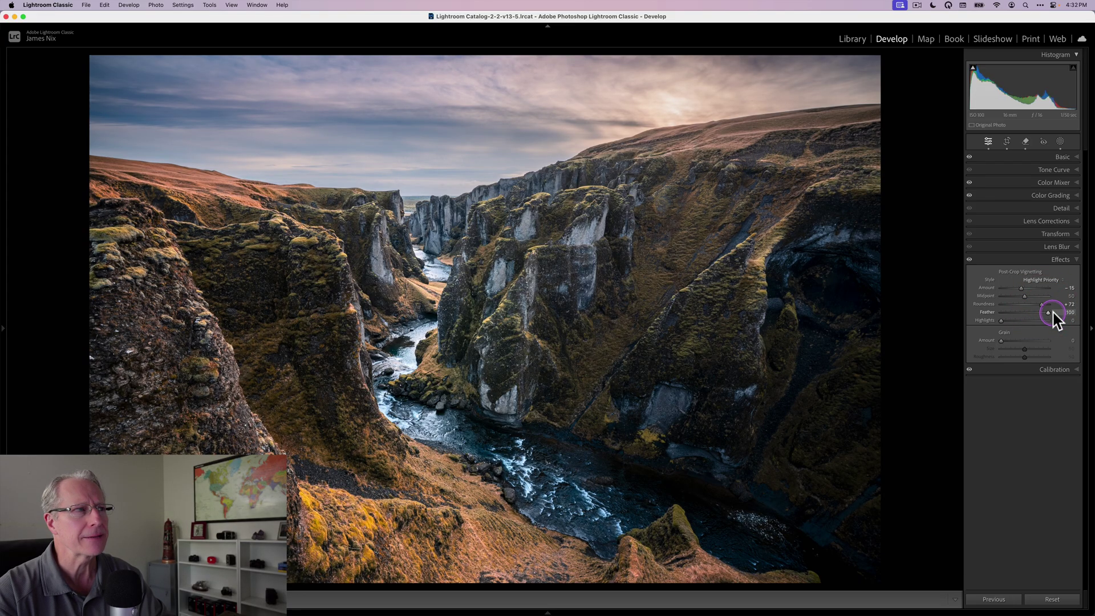
pyautogui.click(969, 259)
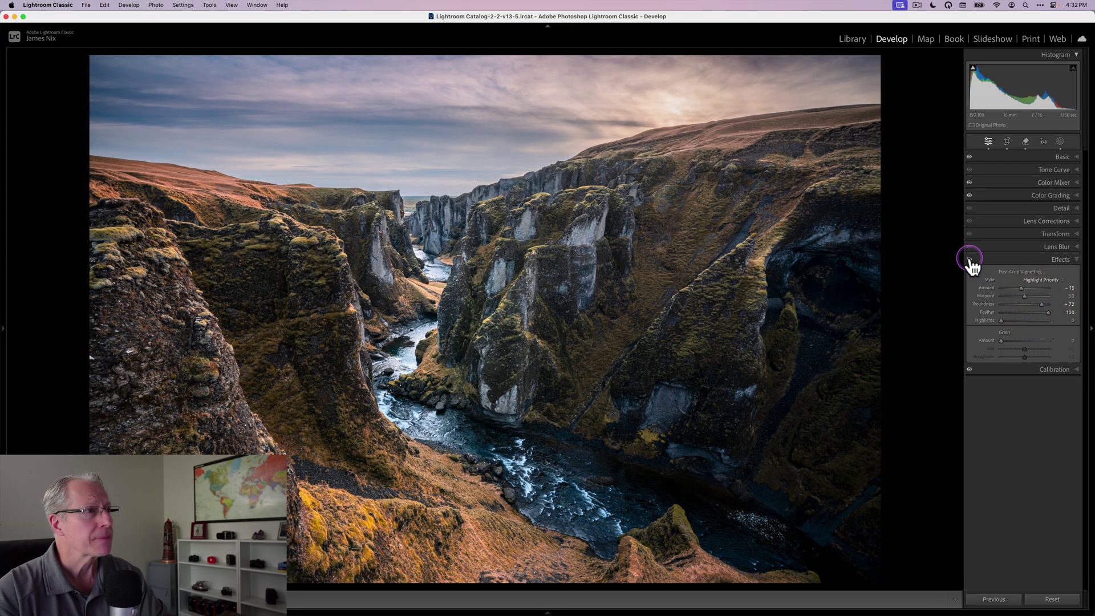
pyautogui.click(969, 259)
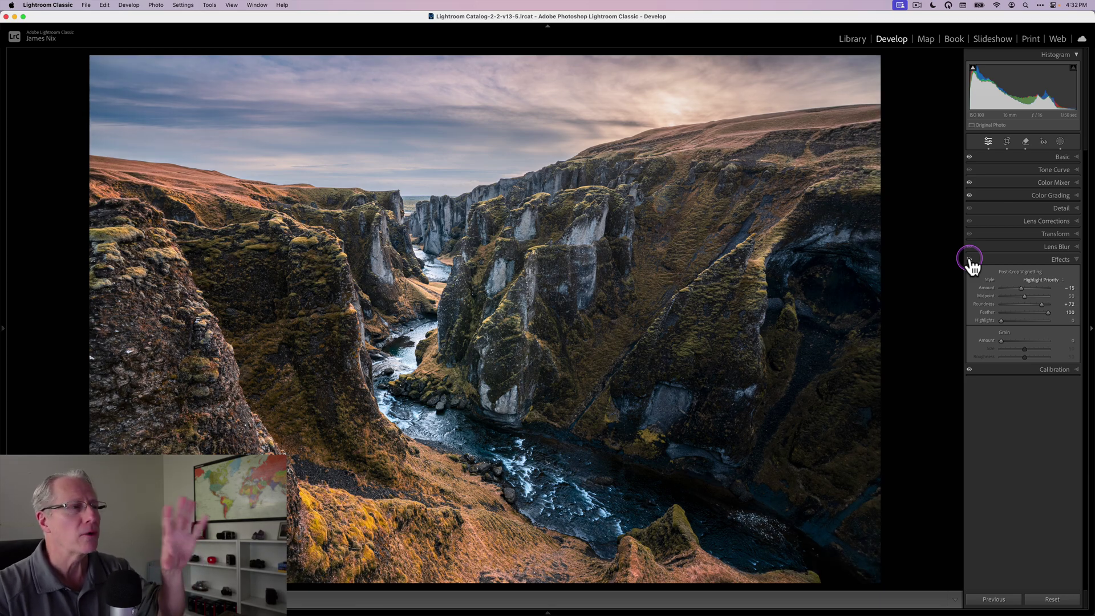
pyautogui.click(969, 259)
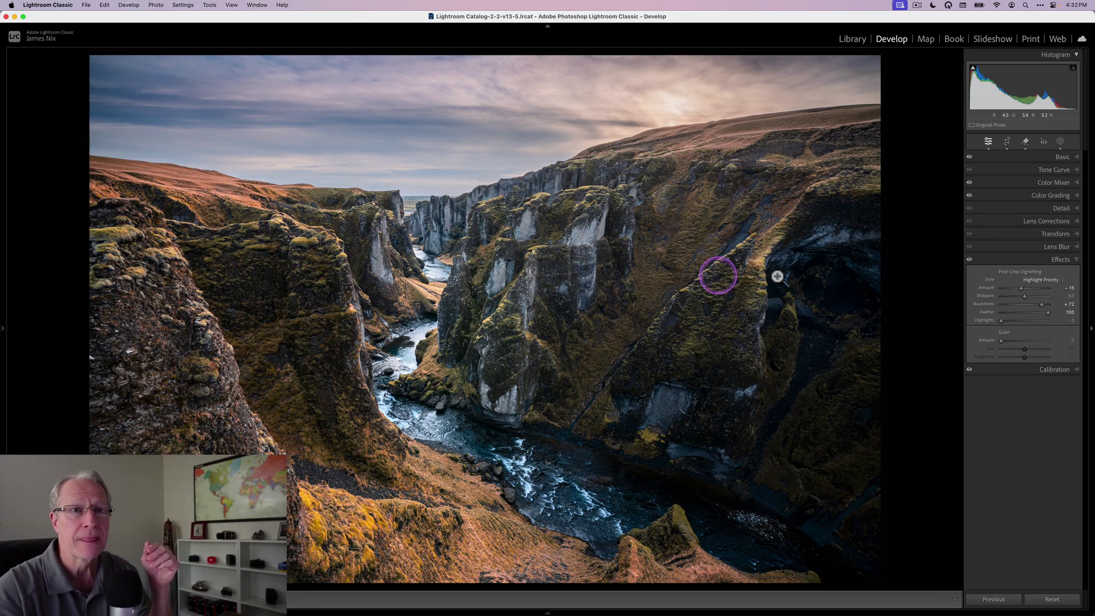
pyautogui.click(989, 259)
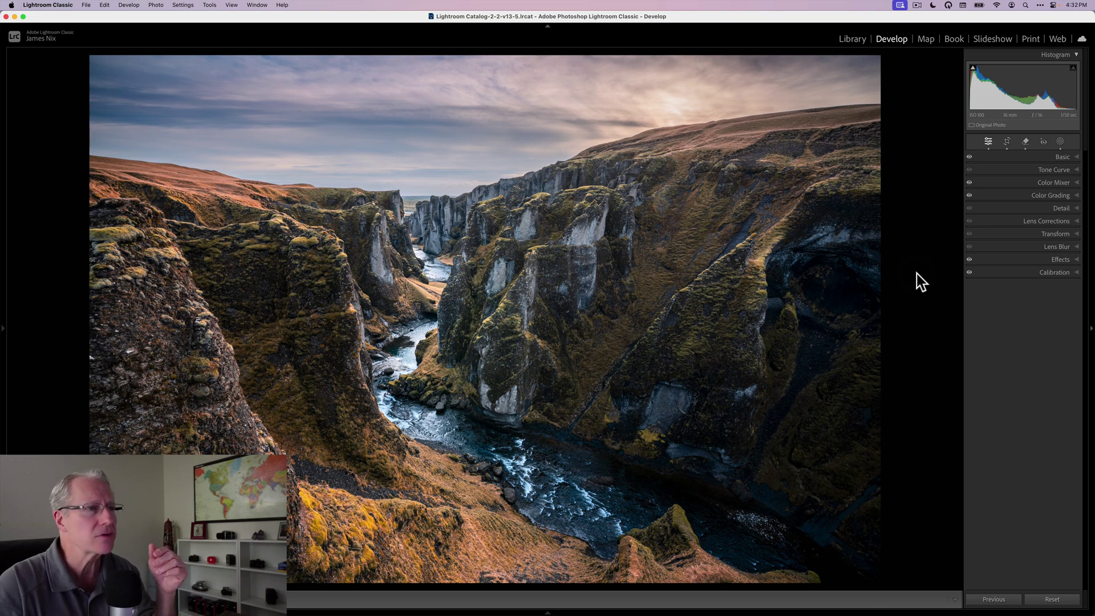
pyautogui.press('\\')
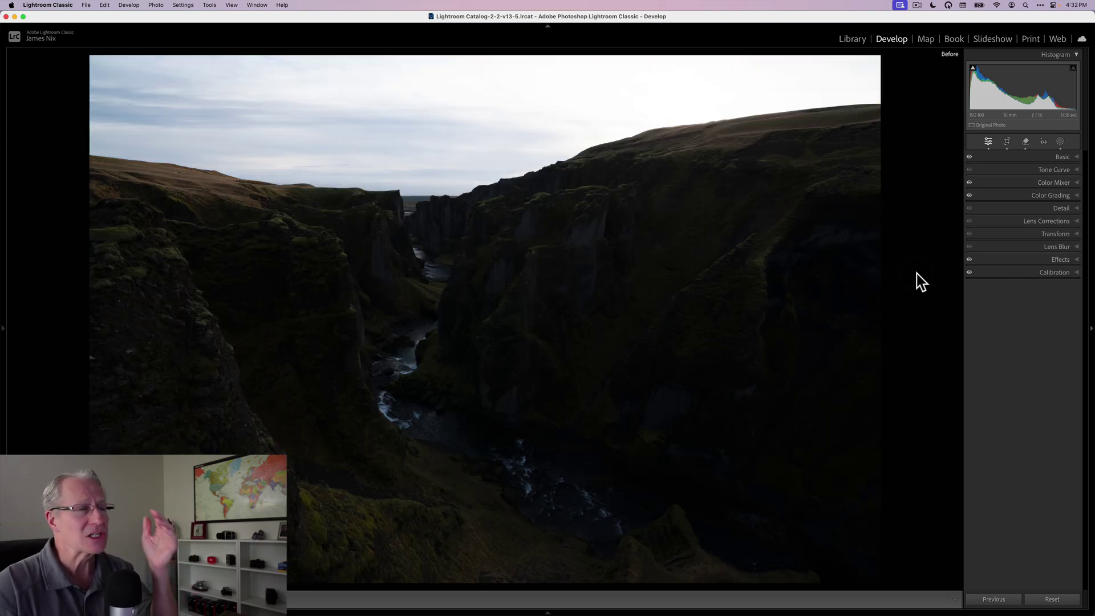
pyautogui.press('\\')
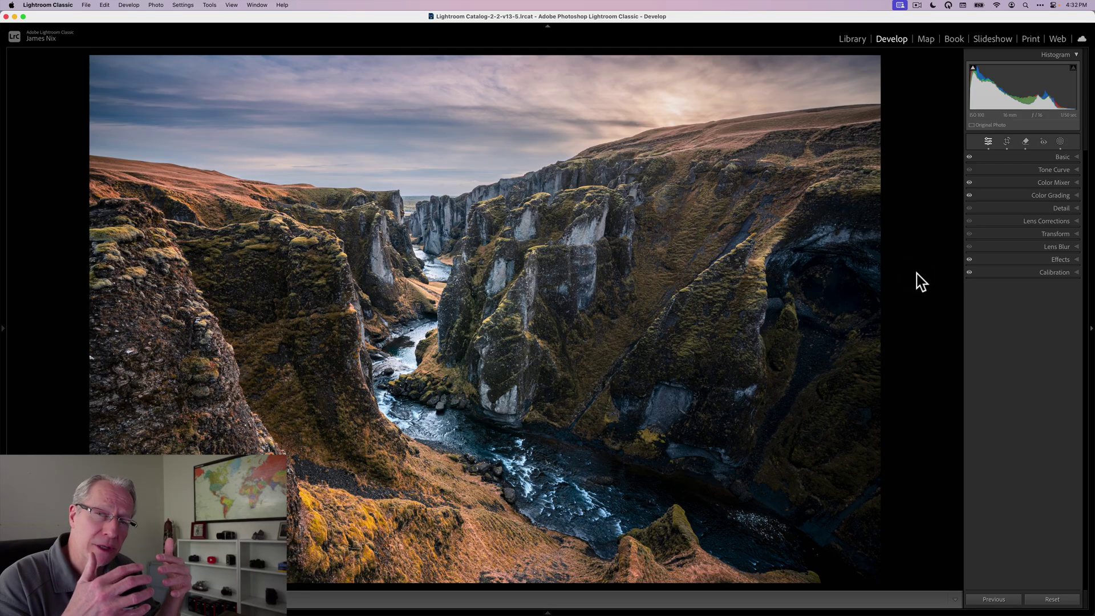